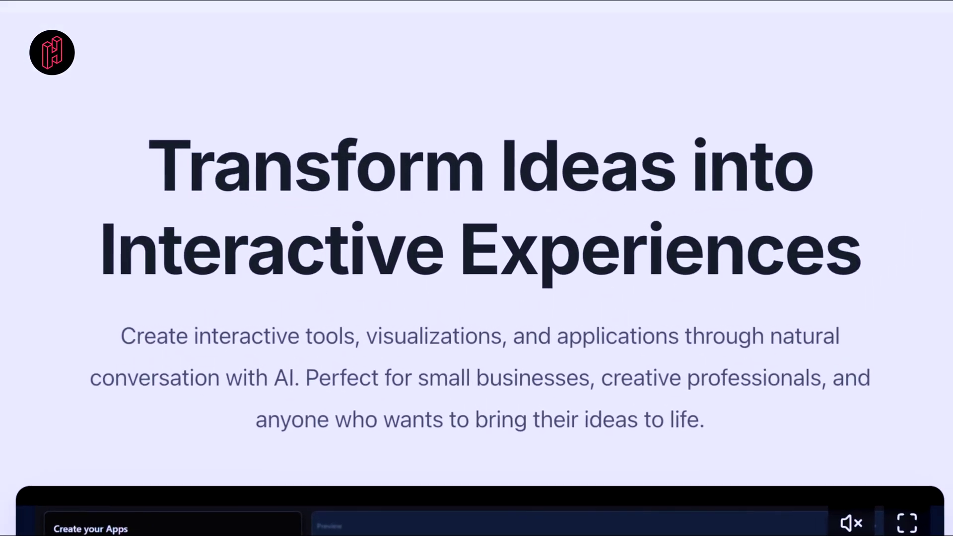
- Scroll through the page to the 'Best in Reasoning (GPQA Diamond)' leaderboard chart
scroll(477, 268, down, 5)
scroll(477, 268, down, 5)
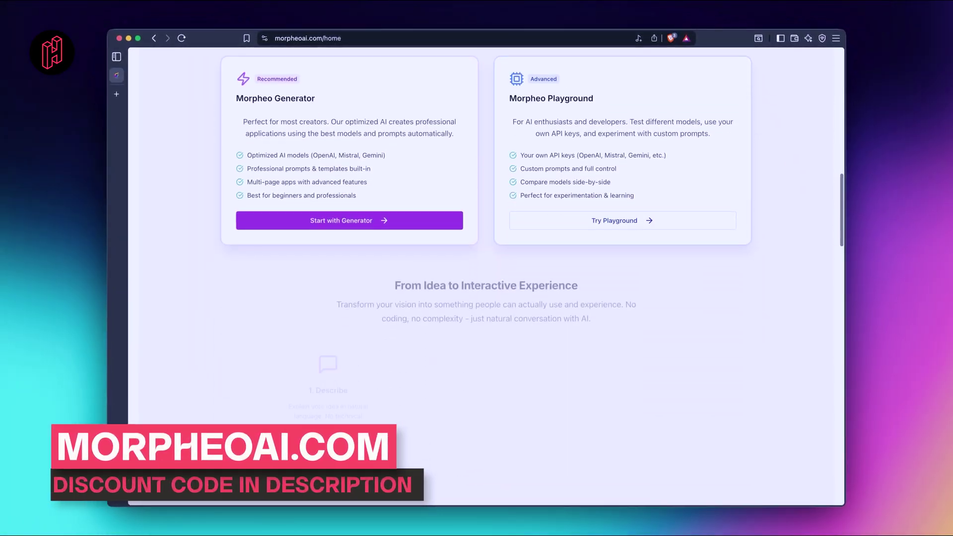
scroll(487, 275, down, 6)
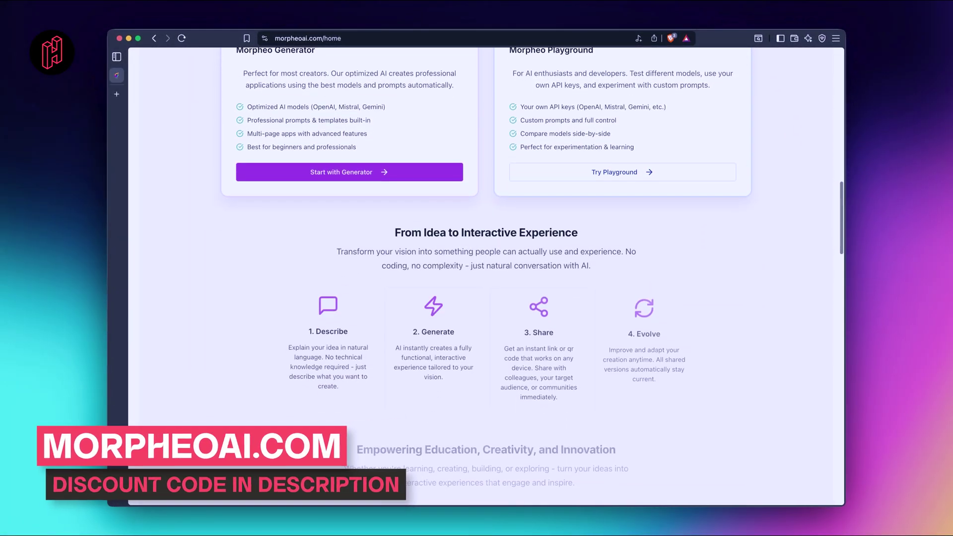
scroll(486, 275, down, 12)
scroll(487, 275, down, 3)
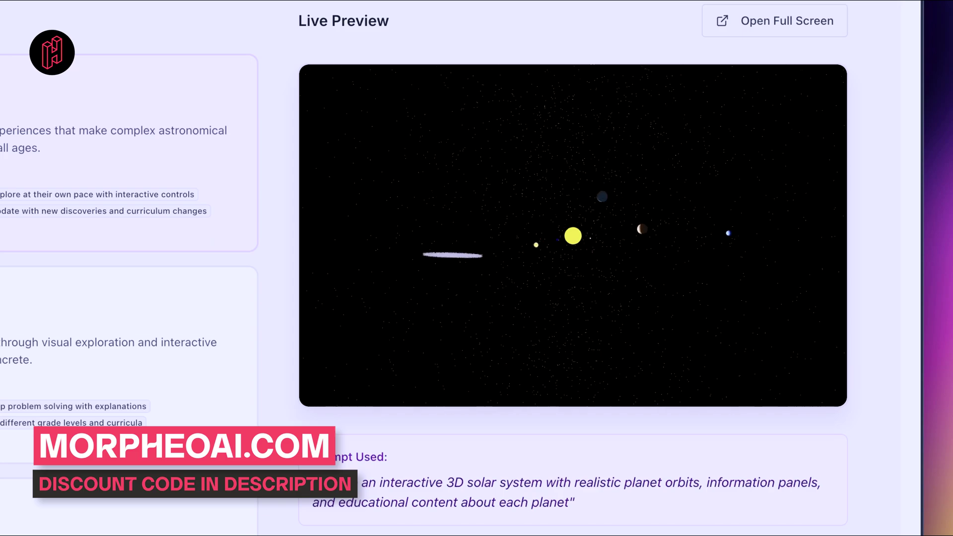
scroll(574, 268, down, 2)
scroll(573, 268, down, 5)
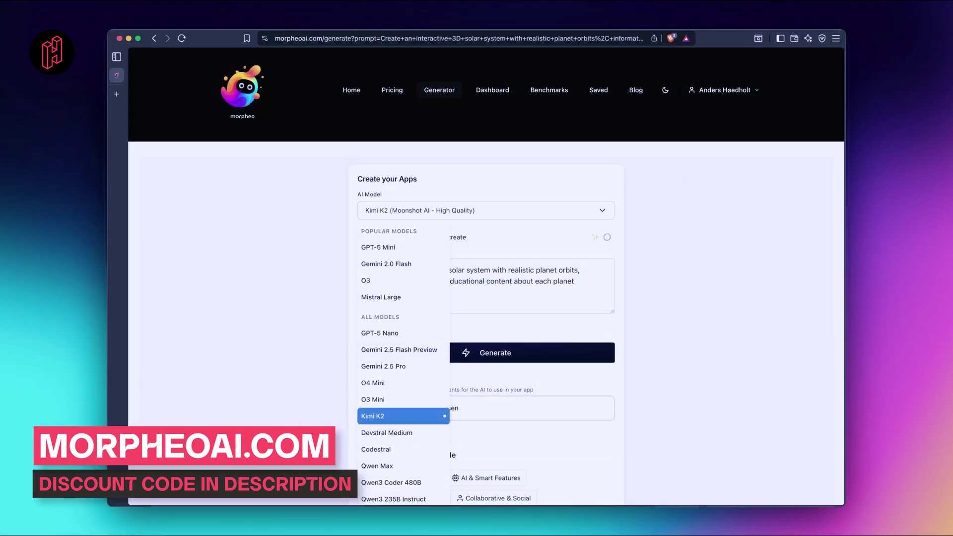
scroll(487, 276, down, 3)
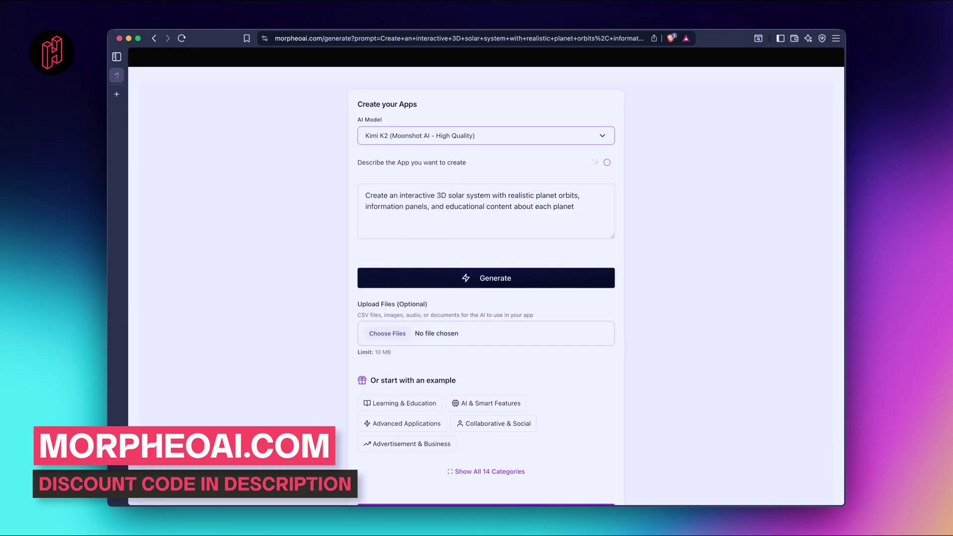
scroll(486, 276, down, 2)
scroll(486, 276, up, 4)
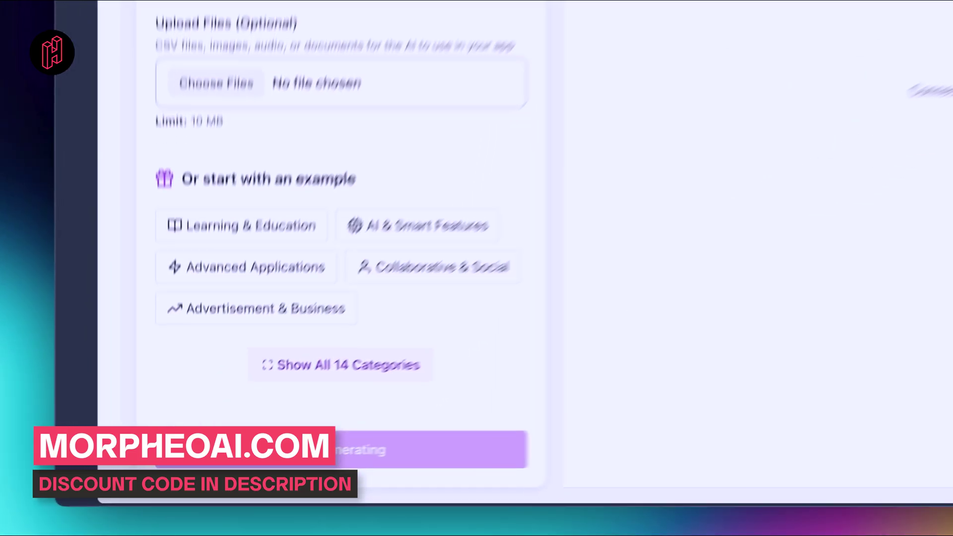
scroll(248, 285, down, 4)
scroll(248, 286, up, 4)
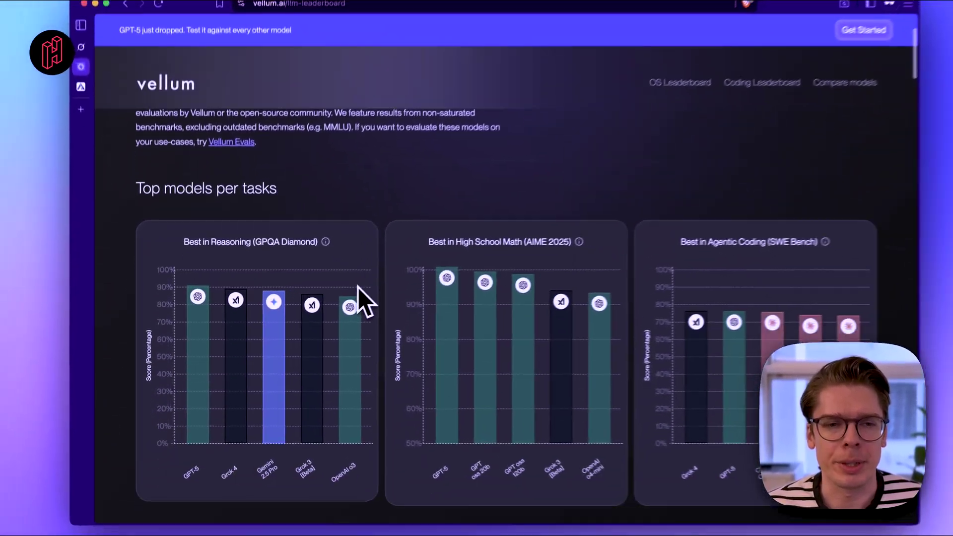
- Check GPT-5's 89.4 score on the GPQA Diamond reasoning chart
scroll(359, 293, down, 1)
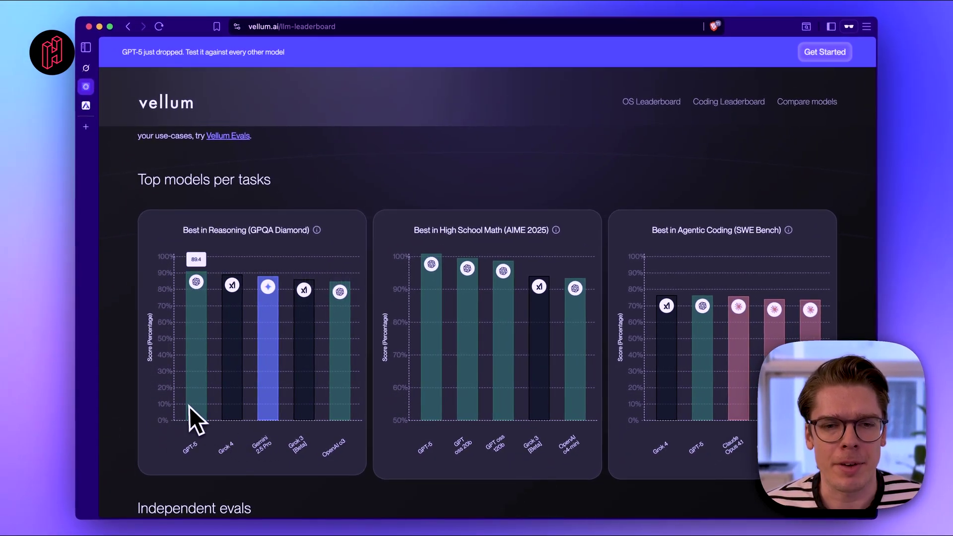
scroll(291, 466, down, 3)
scroll(291, 465, up, 2)
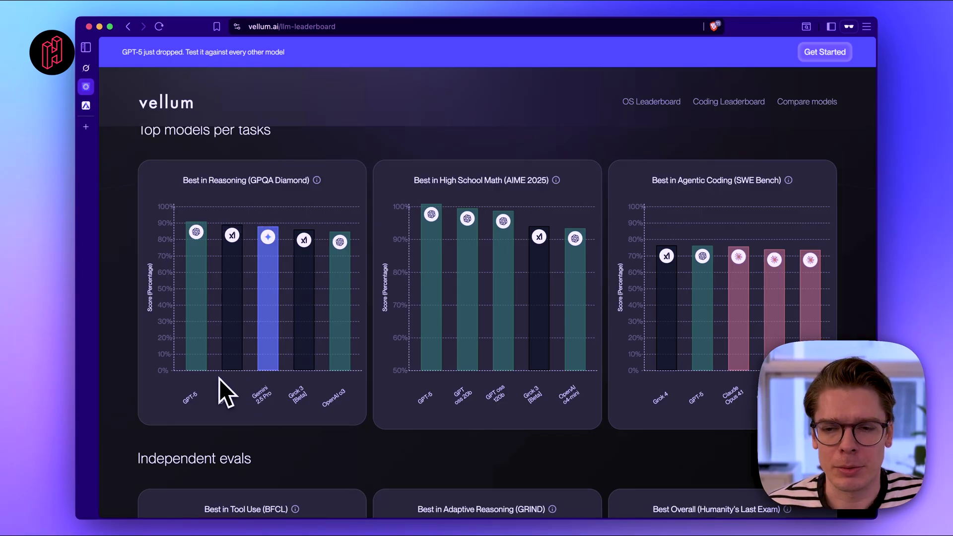
mouse_move(225, 382)
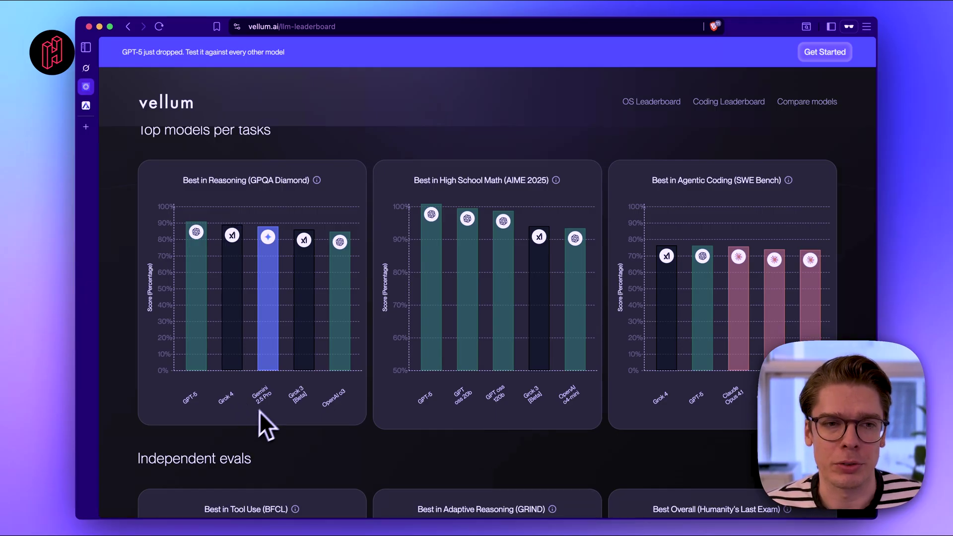
scroll(261, 410, up, 3)
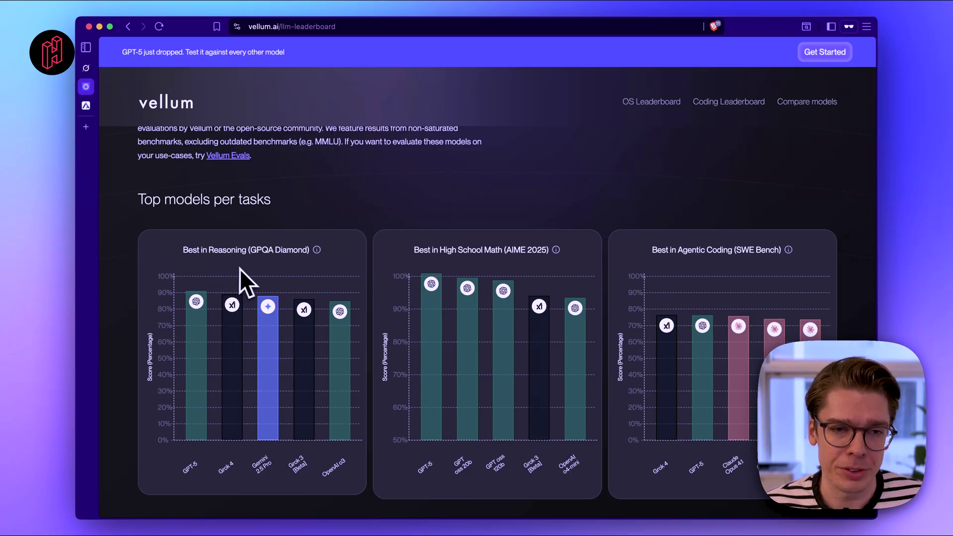
scroll(248, 269, down, 1)
mouse_move(198, 299)
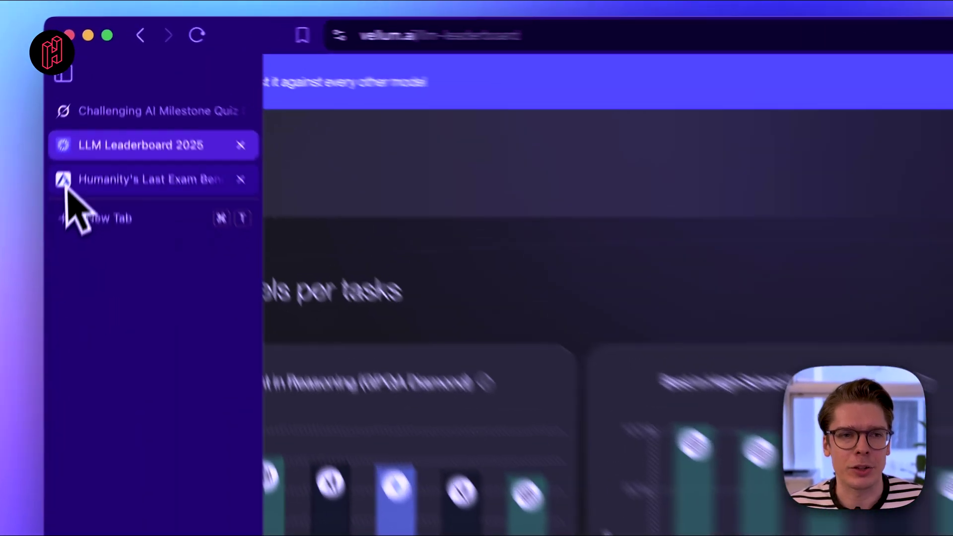
- On the Humanity's Last Exam leaderboard, compare GPT-5 (high) at 26.5% with Grok 4 at 23.9%
click(87, 107)
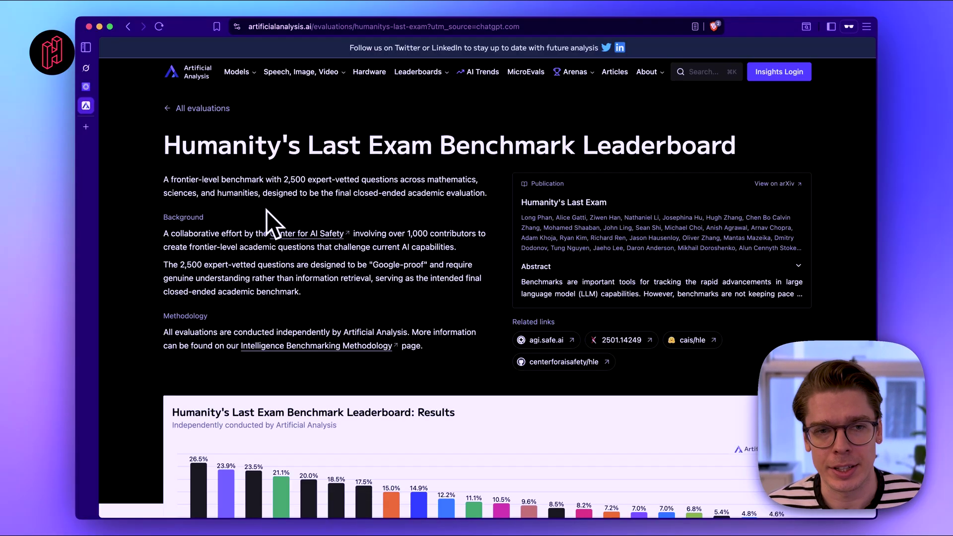
scroll(267, 210, down, 5)
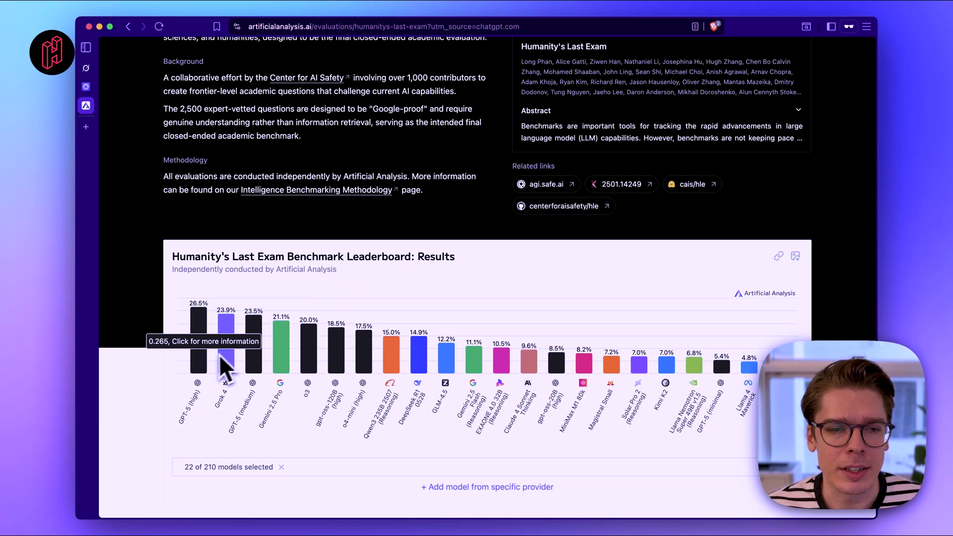
mouse_move(201, 359)
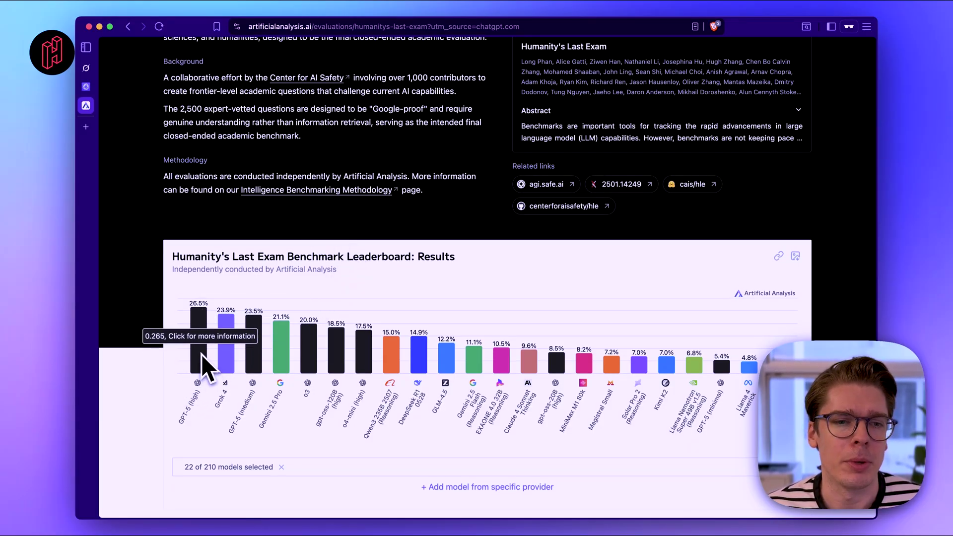
mouse_move(229, 345)
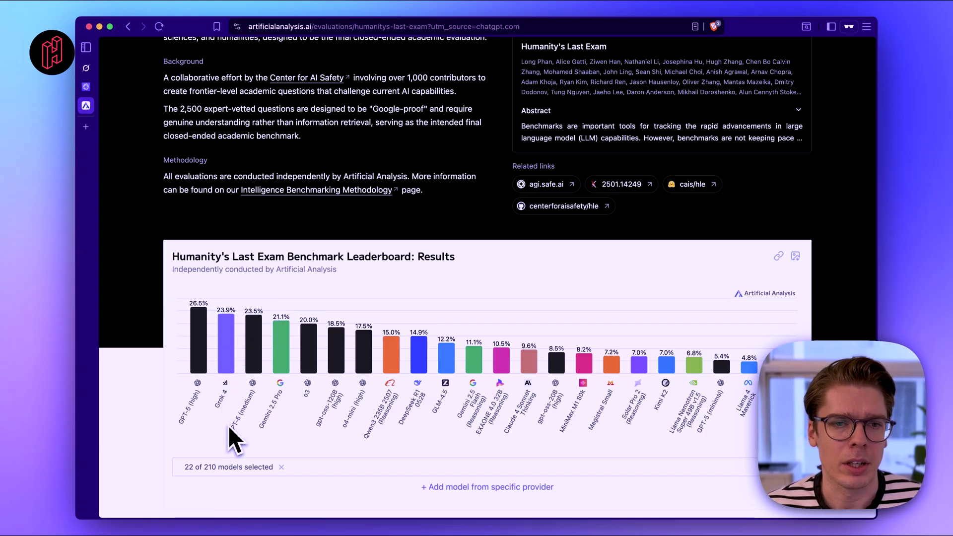
scroll(224, 426, down, 3)
scroll(225, 425, up, 3)
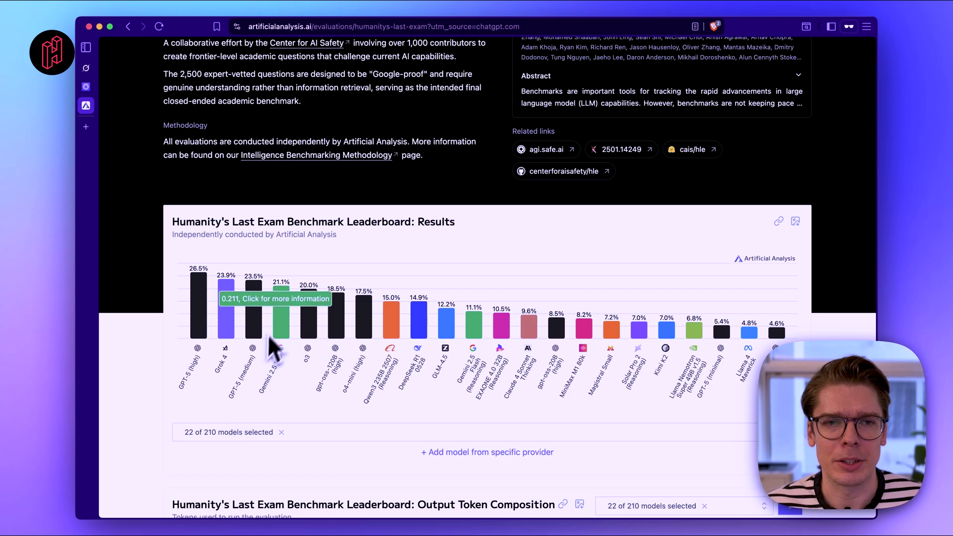
scroll(278, 328, up, 5)
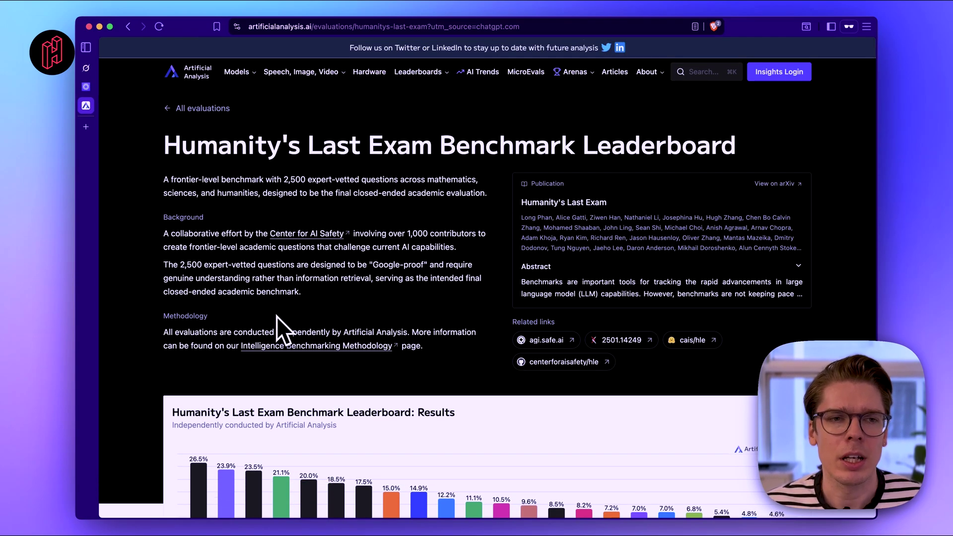
scroll(223, 164, down, 5)
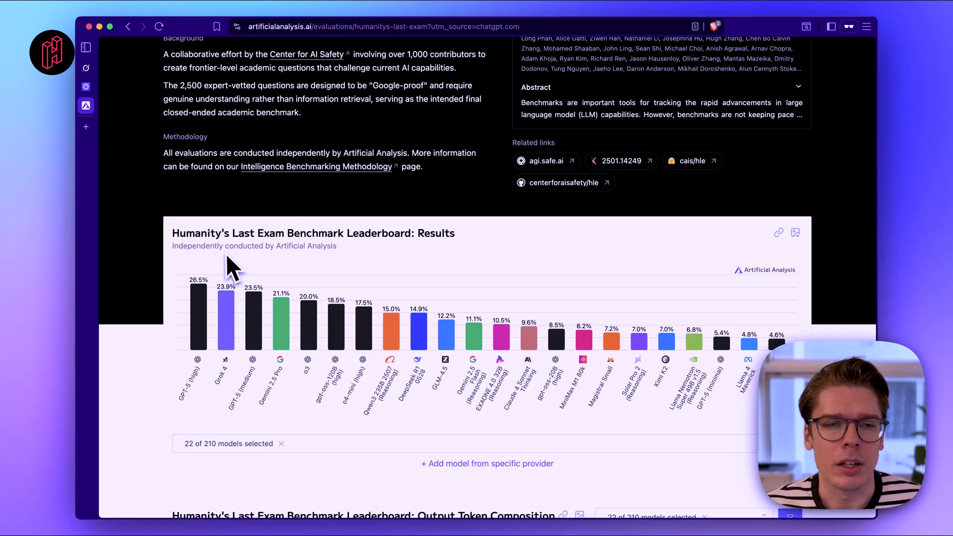
scroll(225, 249, up, 1)
- Return to the Grok chat and scroll to the essay's Multiple-Choice Test section
click(86, 68)
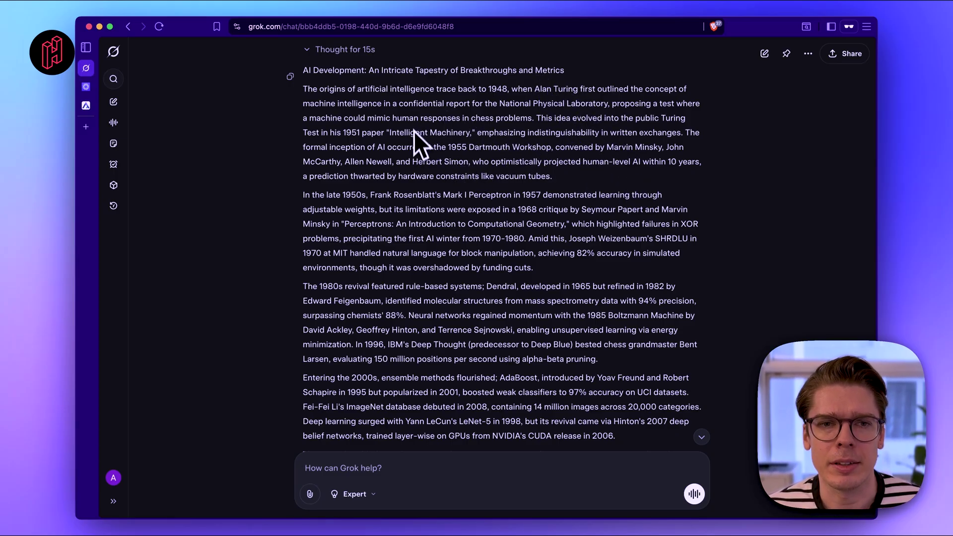
scroll(417, 154, down, 10)
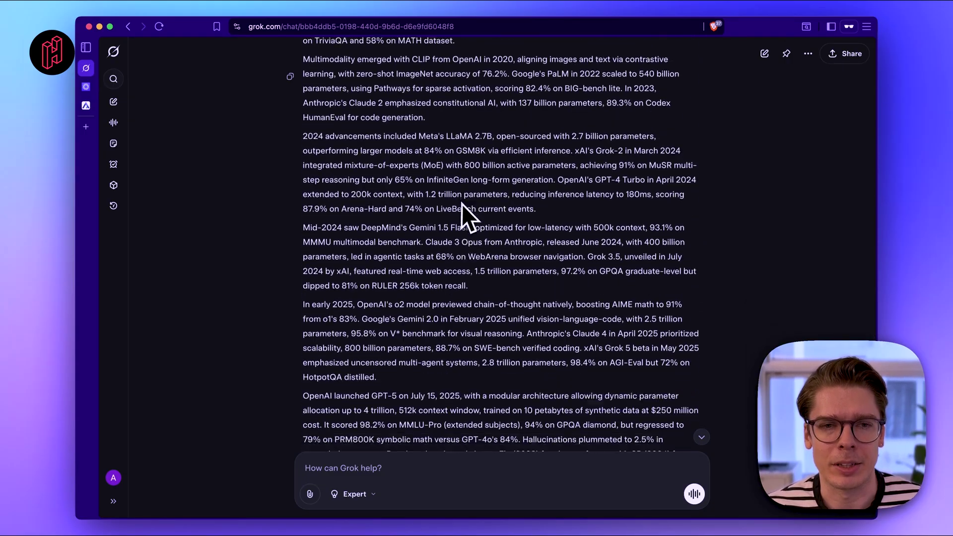
scroll(447, 213, down, 7)
scroll(422, 218, up, 3)
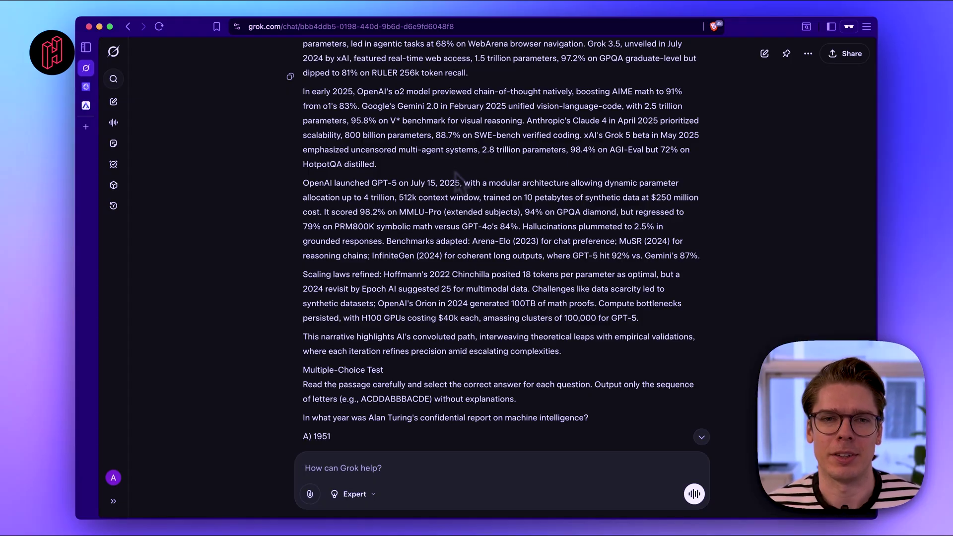
- Read the quiz questions from the Dartmouth Workshop down to GPT-5's training data size
scroll(372, 210, down, 6)
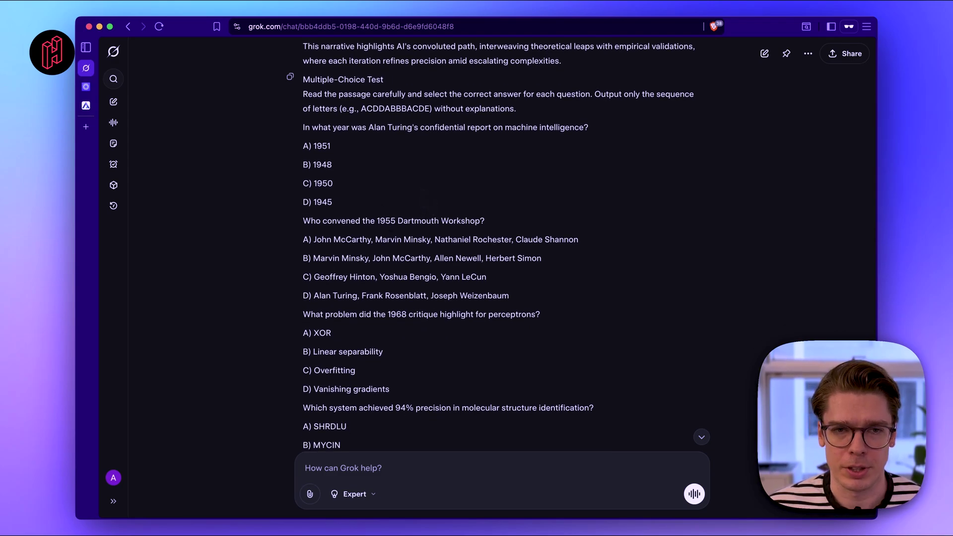
scroll(423, 189, up, 15)
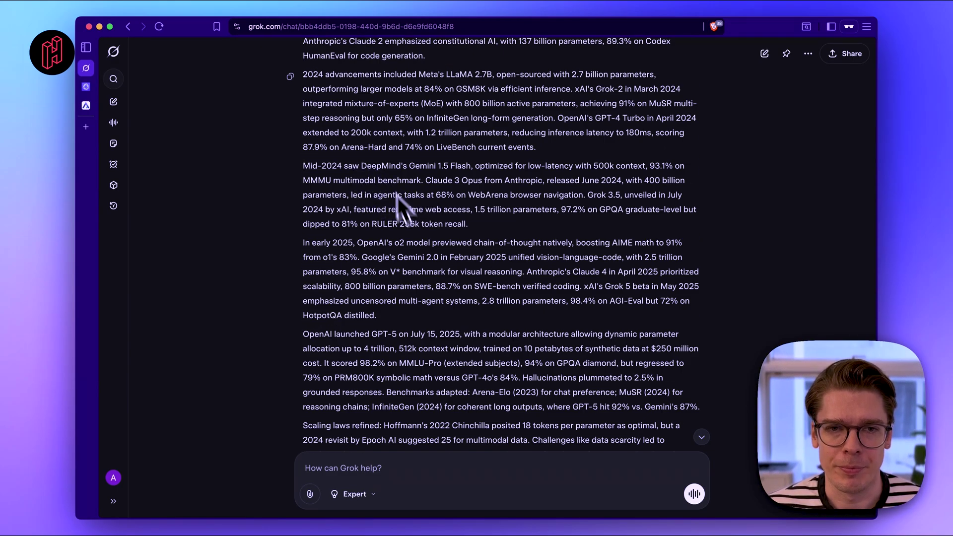
scroll(434, 139, down, 14)
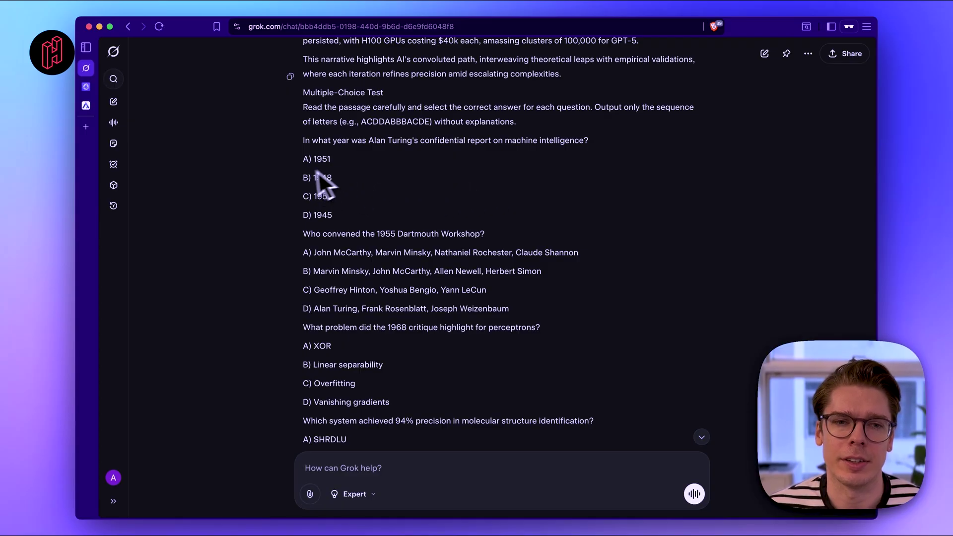
scroll(346, 191, down, 10)
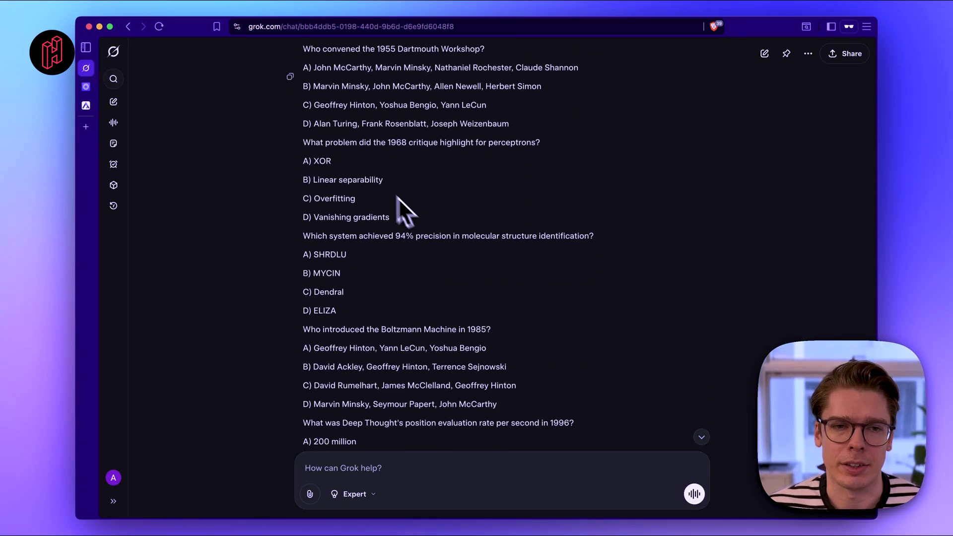
scroll(397, 229, down, 5)
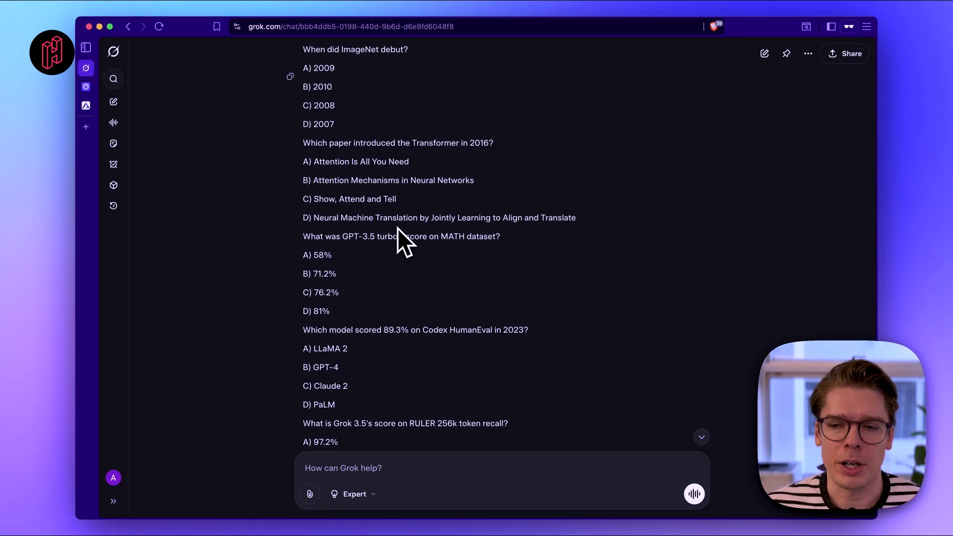
scroll(397, 227, down, 5)
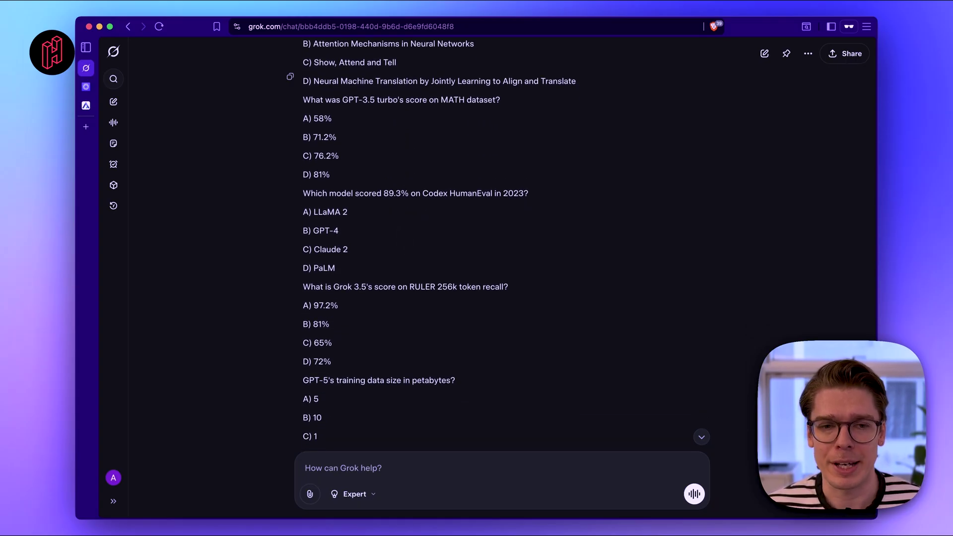
- Highlight the correct answer sequence at the bottom of the quiz
scroll(397, 228, down, 5)
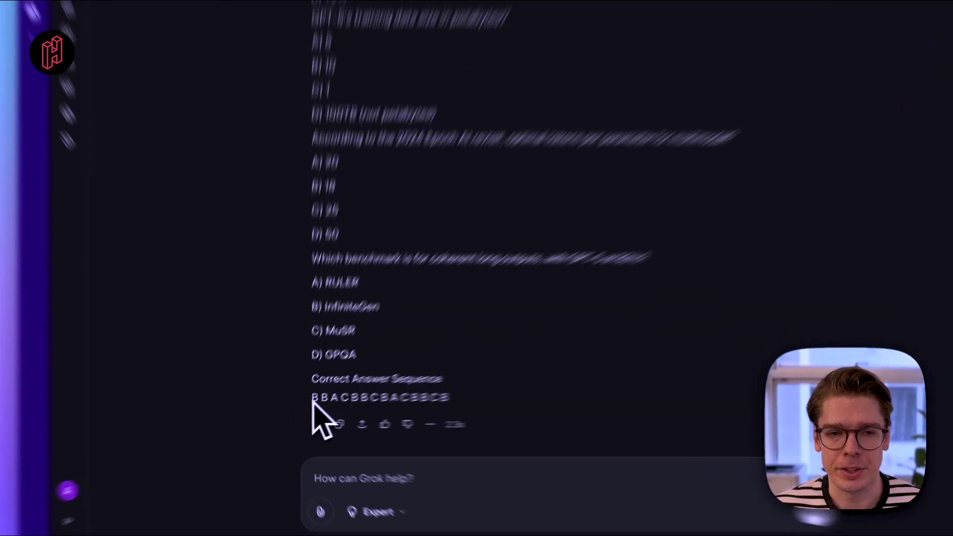
drag(304, 406, 390, 411)
drag(567, 377, 619, 378)
key(super+c)
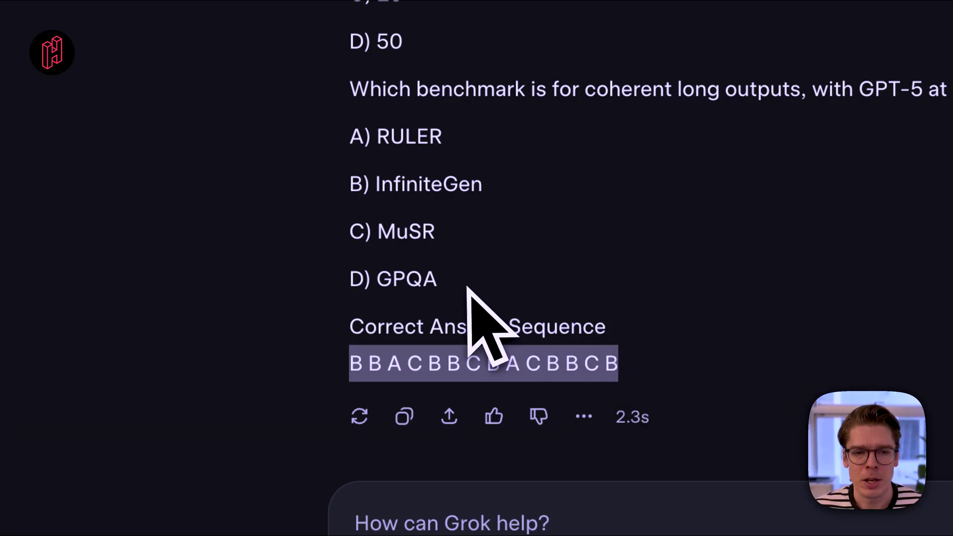
- Select the whole passage and quiz up to the top, leaving out the answer key
drag(477, 303, 417, 233)
scroll(418, 166, up, 20)
scroll(390, 255, up, 10)
drag(513, 232, 336, 264)
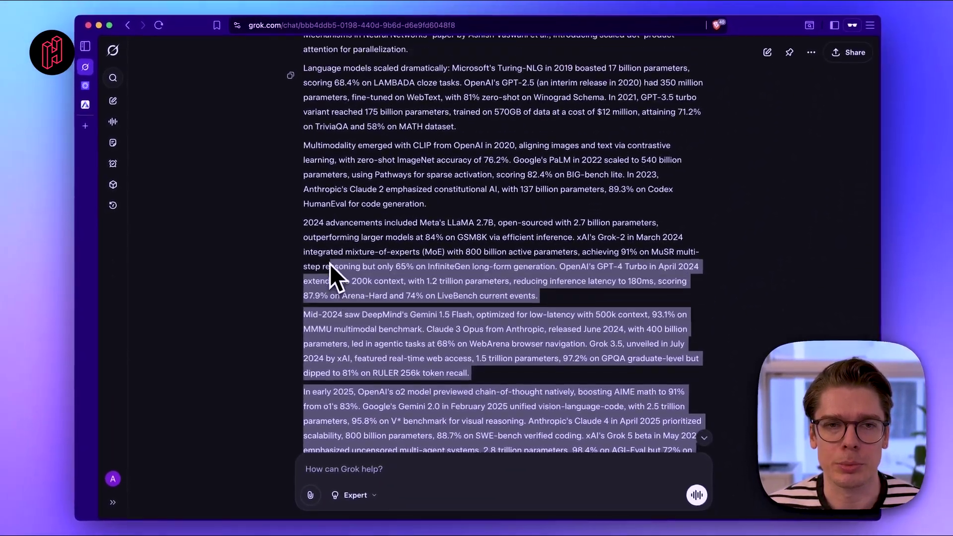
scroll(329, 264, up, 10)
drag(330, 264, 306, 79)
scroll(330, 264, up, 5)
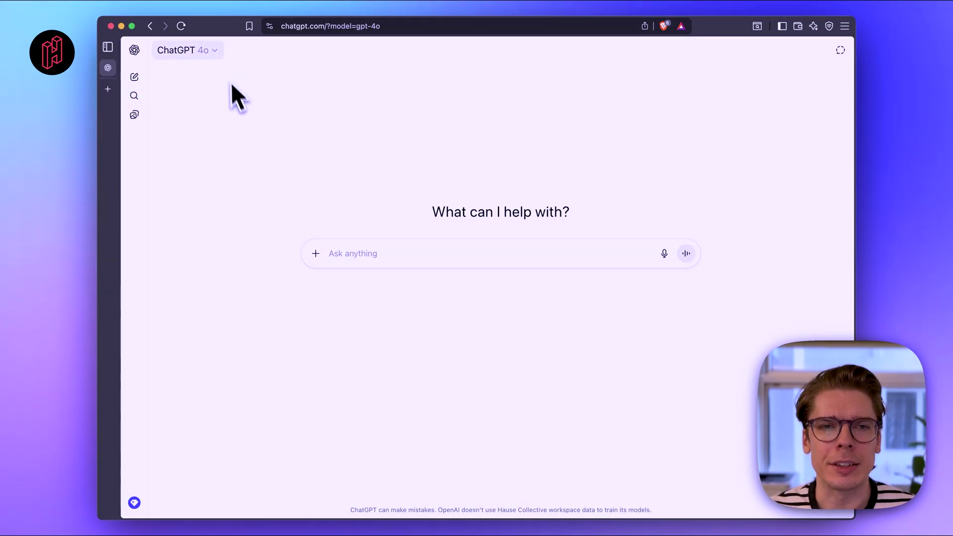
- Keep GPT-4o as the model and paste the AI-history passage and quiz into the prompt
click(211, 51)
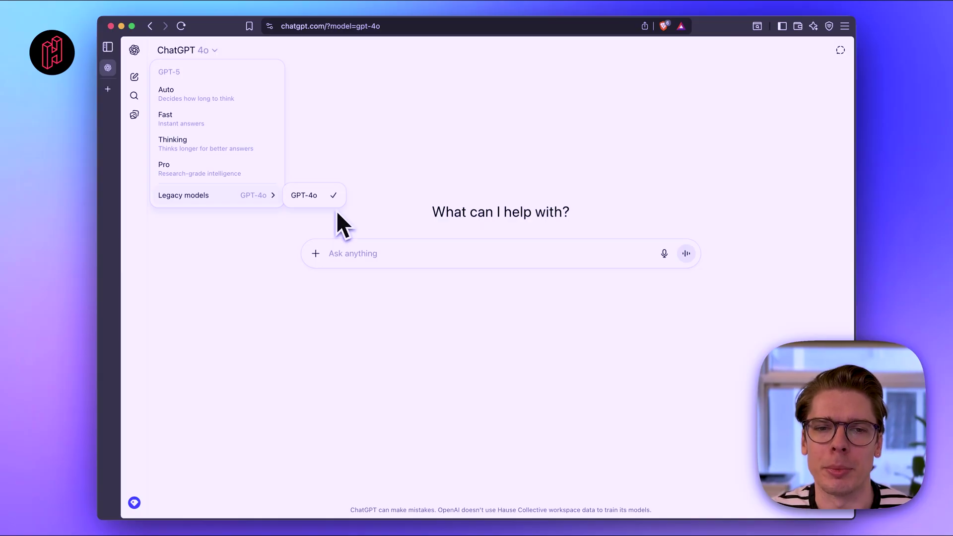
click(293, 237)
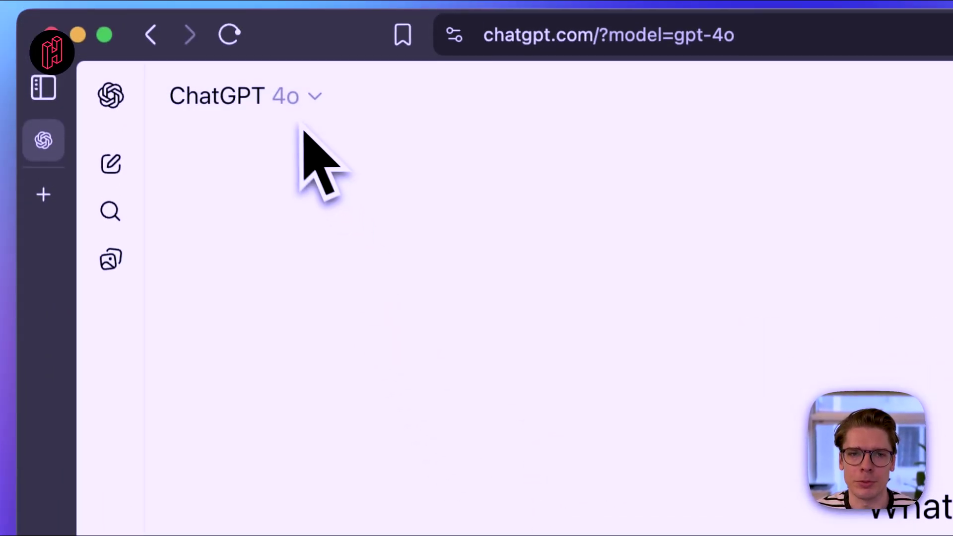
click(571, 398)
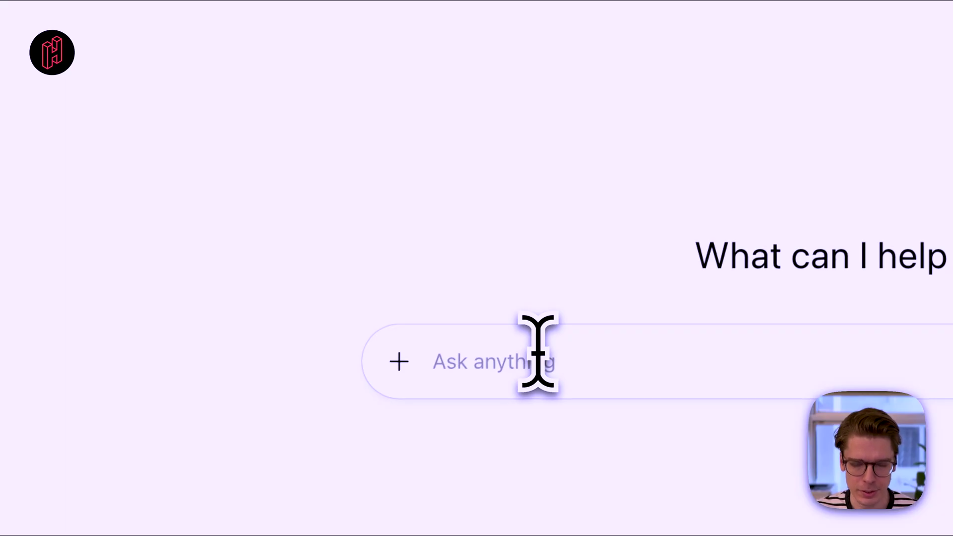
key(super+v)
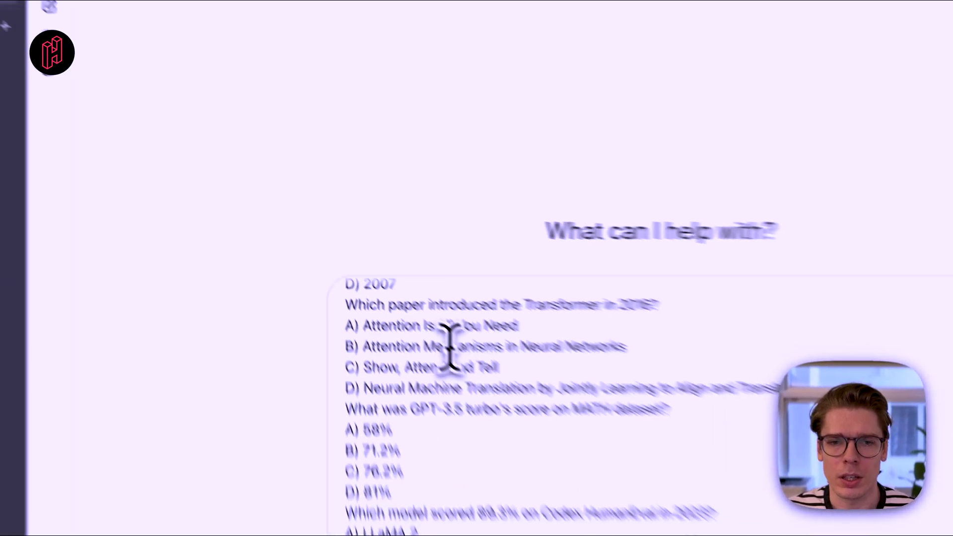
- Highlight GPT-4o's reply, the answer sequence BCDCCBBAACBCB
scroll(381, 288, down, 10)
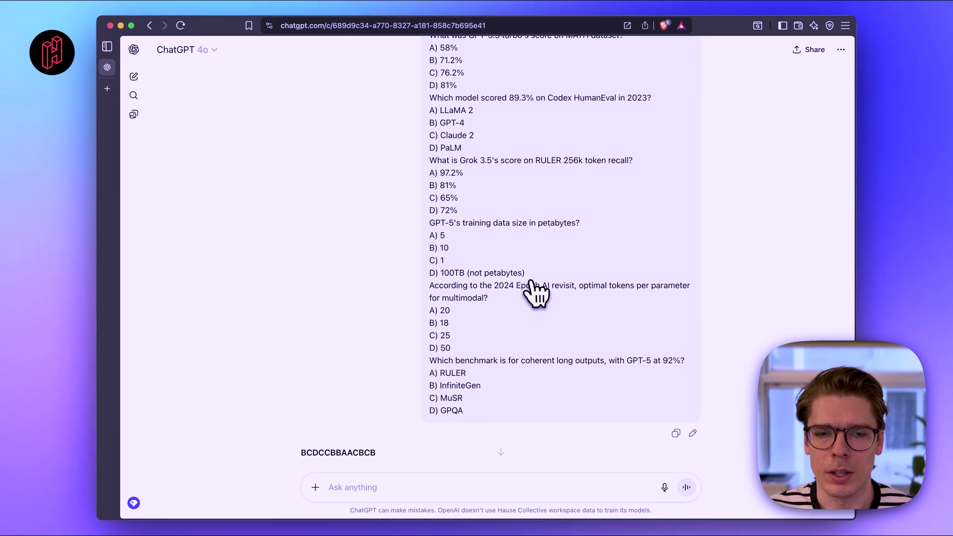
scroll(516, 328, down, 1)
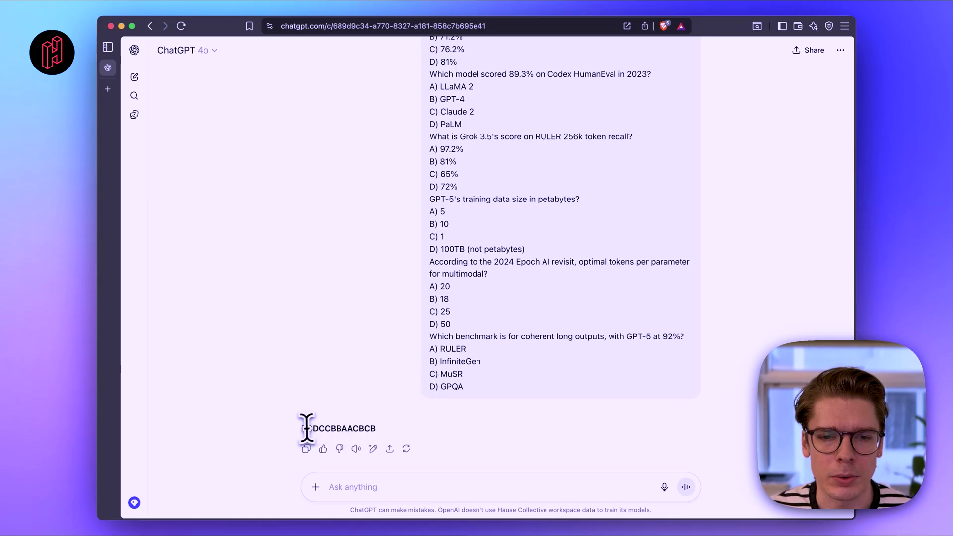
drag(301, 427, 312, 428)
drag(478, 312, 641, 322)
click(623, 299)
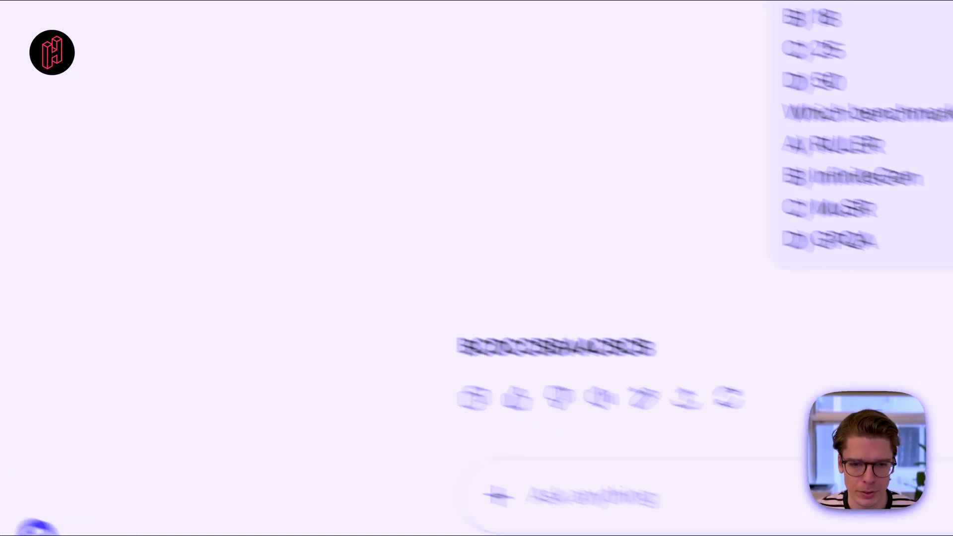
- Paste the correct answer sequence into the message box and compare it with 4o's BCDCCBBAACBCB
click(644, 496)
key(super+v)
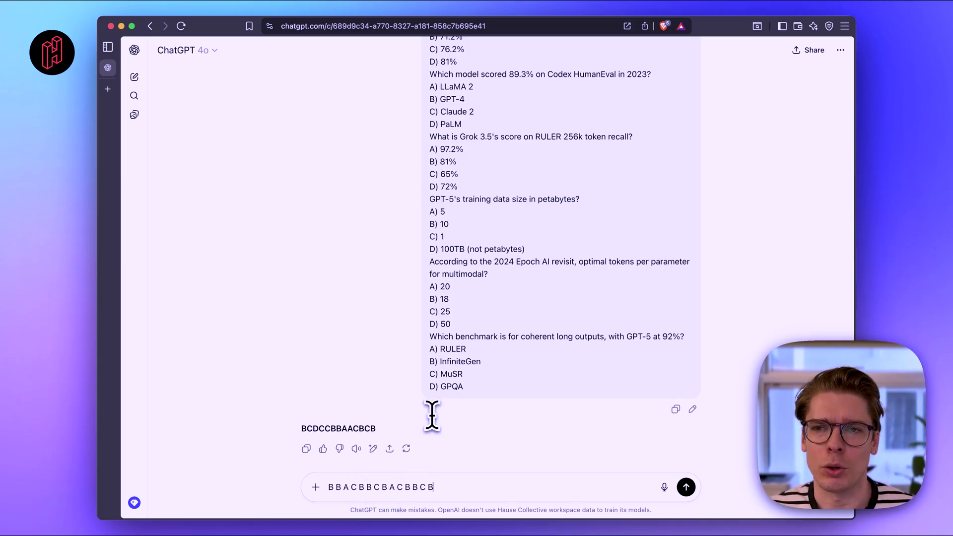
scroll(434, 407, up, 15)
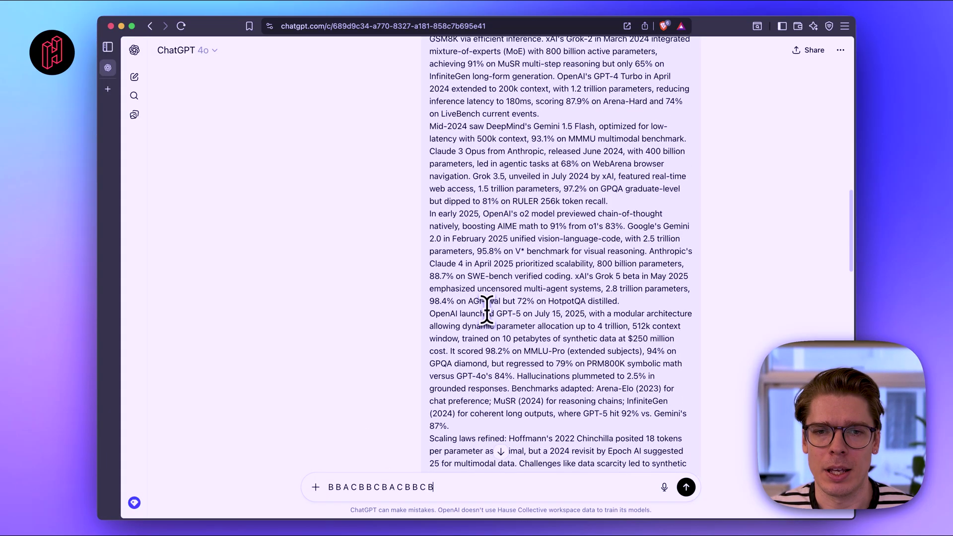
scroll(477, 178, up, 10)
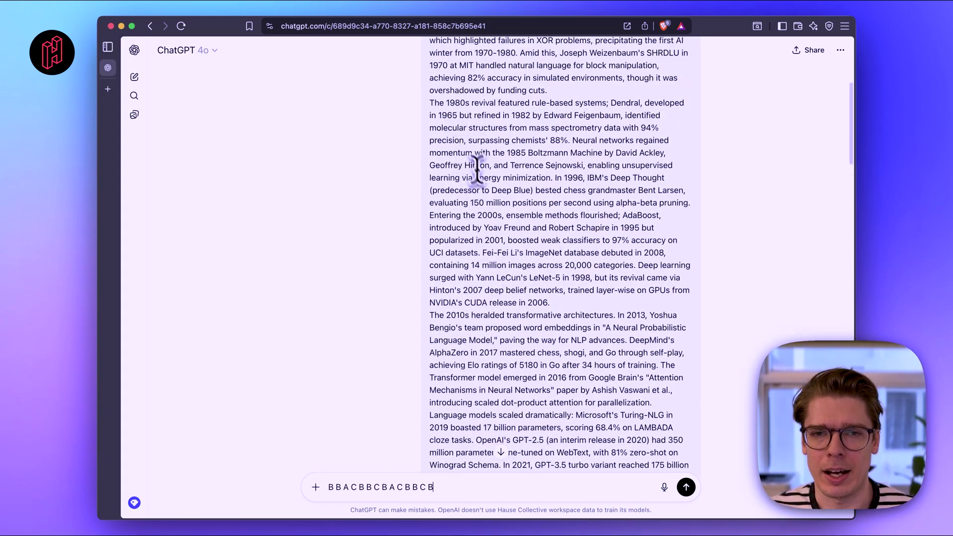
scroll(497, 199, down, 20)
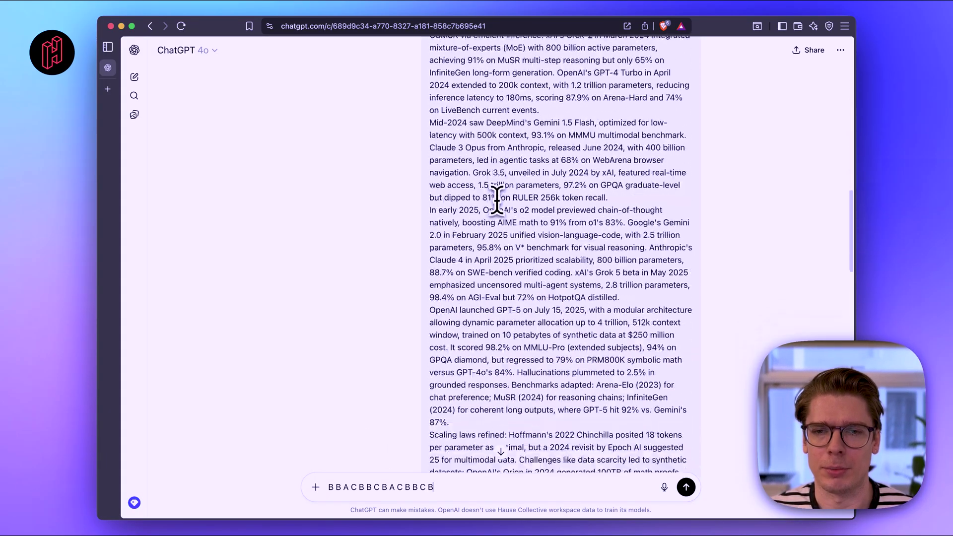
scroll(496, 199, down, 15)
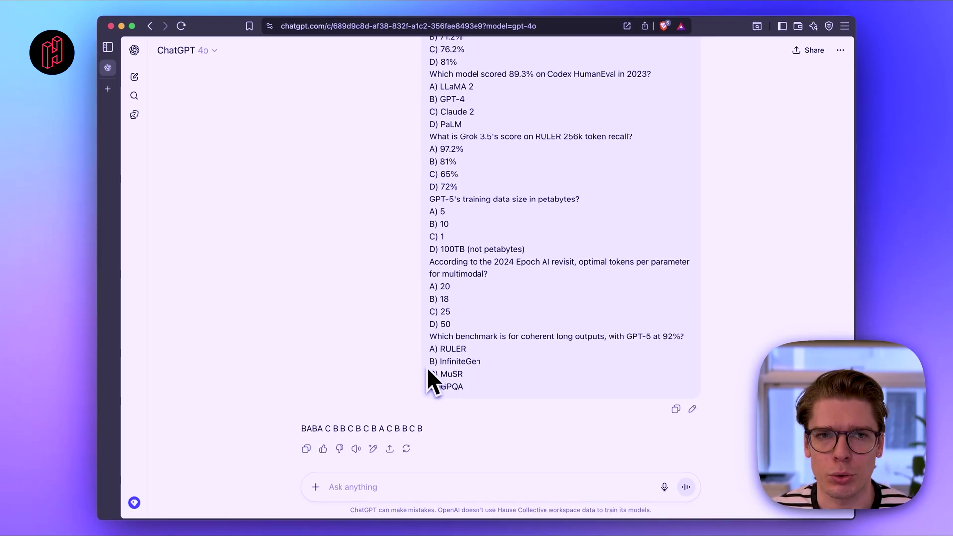
- Choose GPT-5 Thinking in the model picker and begin a new empty chat
click(212, 51)
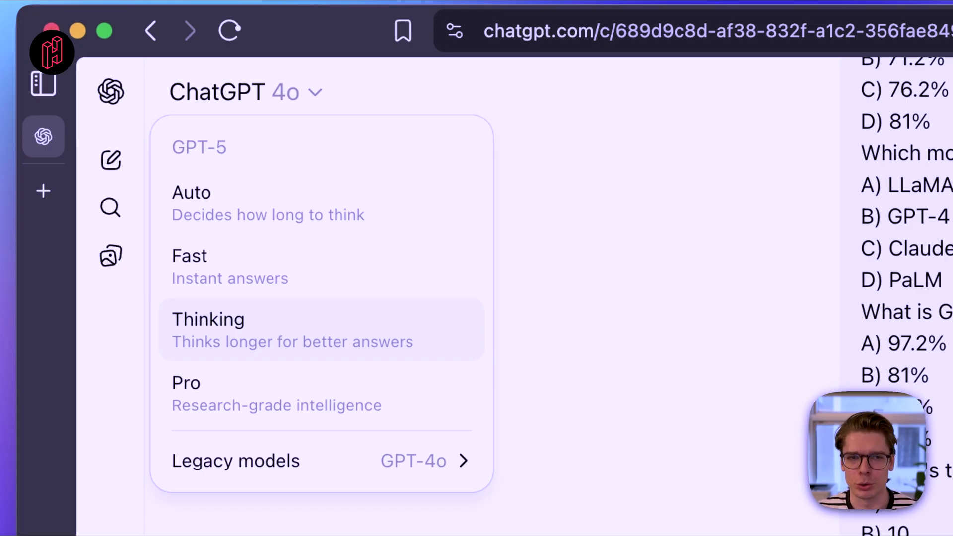
click(263, 346)
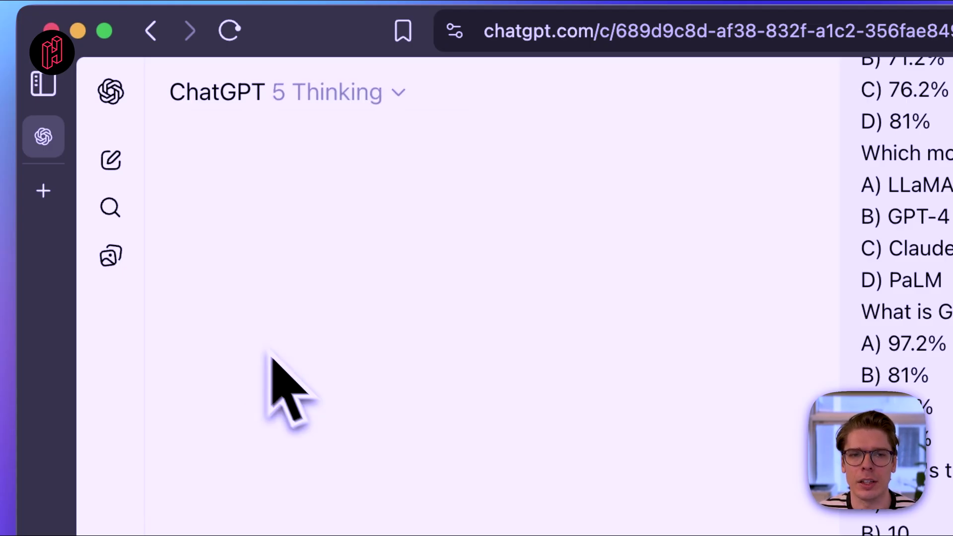
click(114, 170)
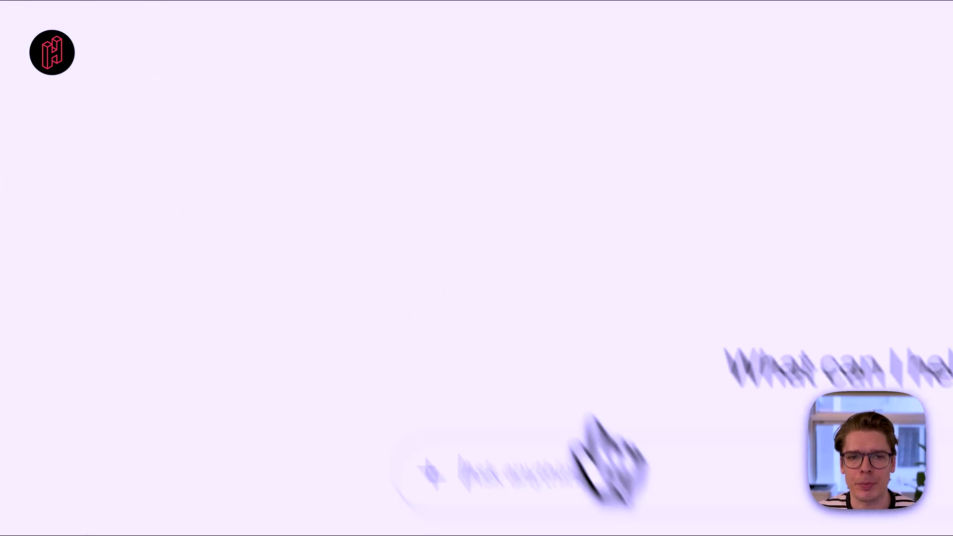
- Paste and send the passage and quiz to GPT-5 Thinking, which answers BBACBBCBACBBCB
click(521, 472)
key(ctrl+v)
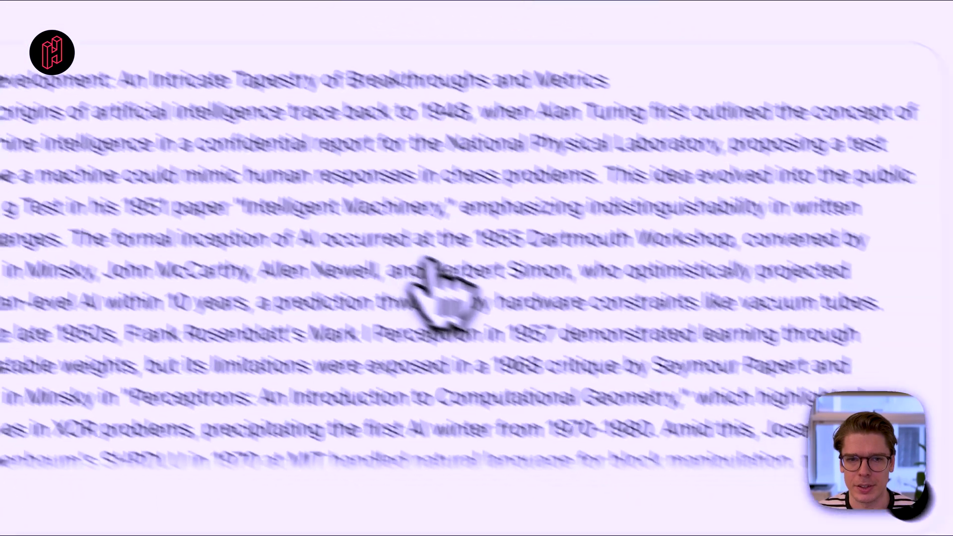
scroll(432, 288, down, 15)
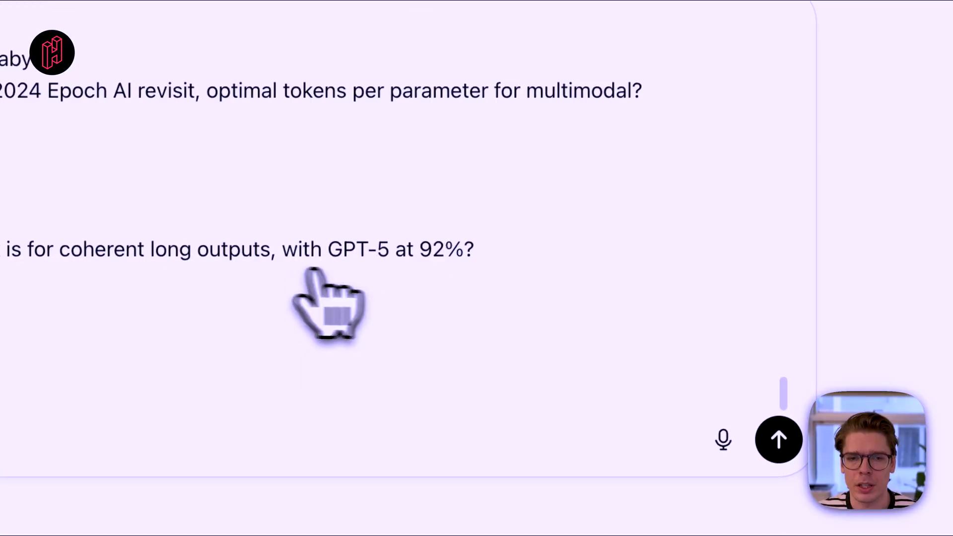
click(627, 311)
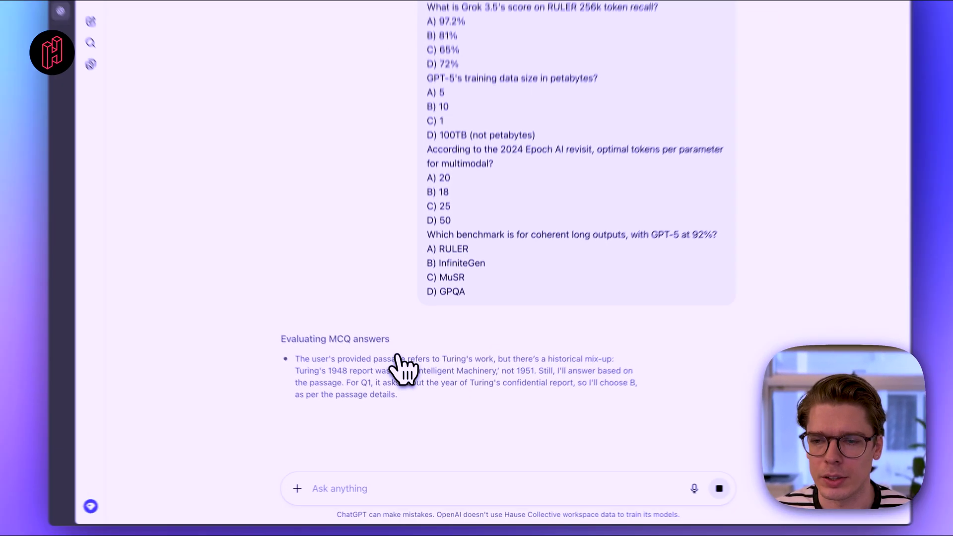
scroll(403, 372, down, 2)
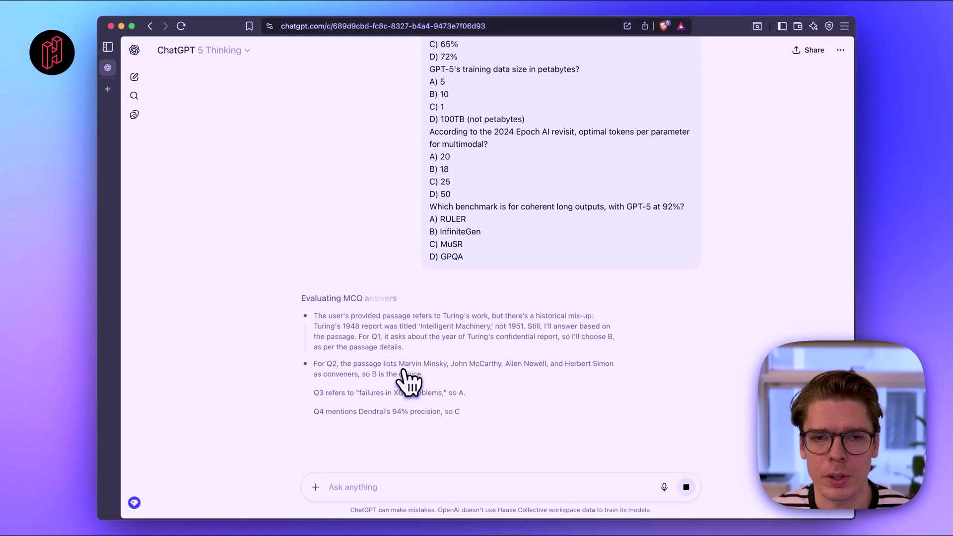
scroll(406, 382, down, 3)
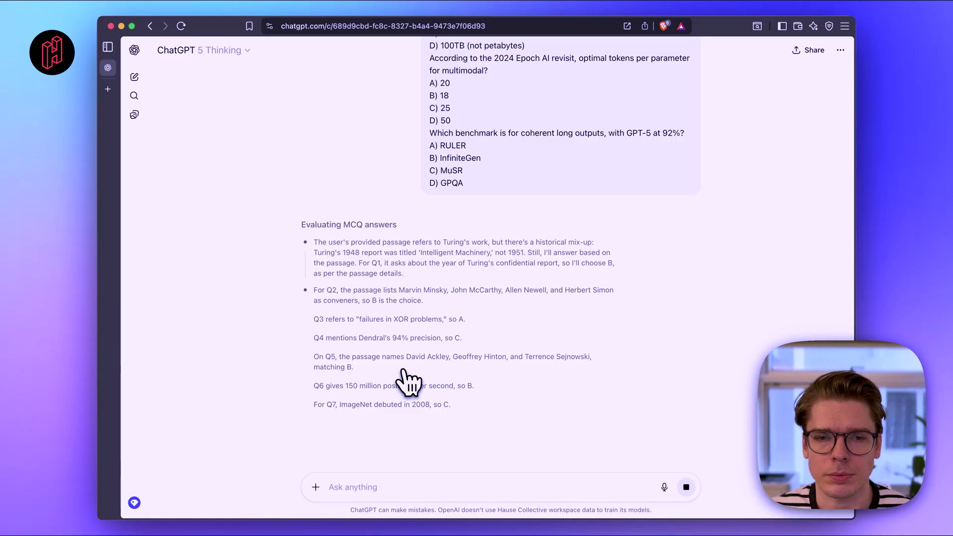
scroll(407, 382, down, 3)
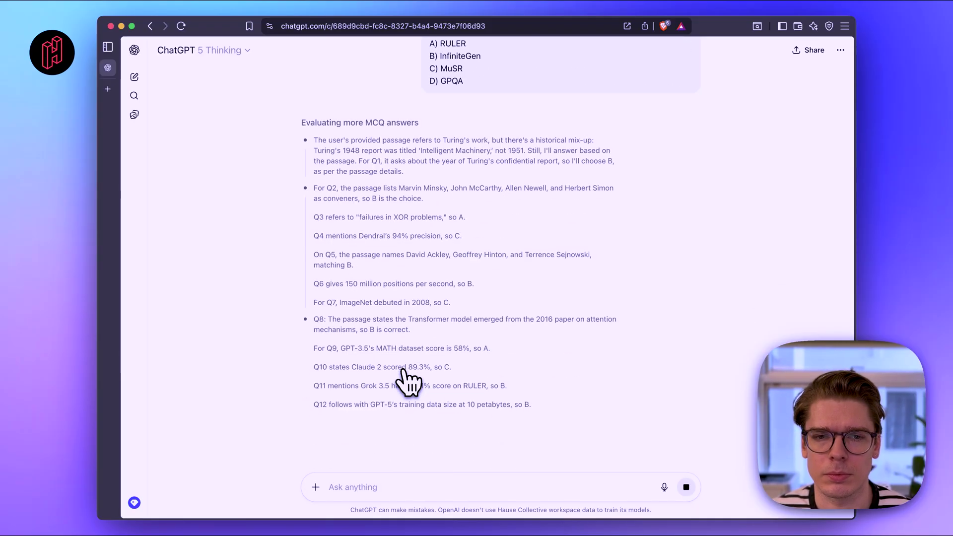
scroll(407, 382, down, 2)
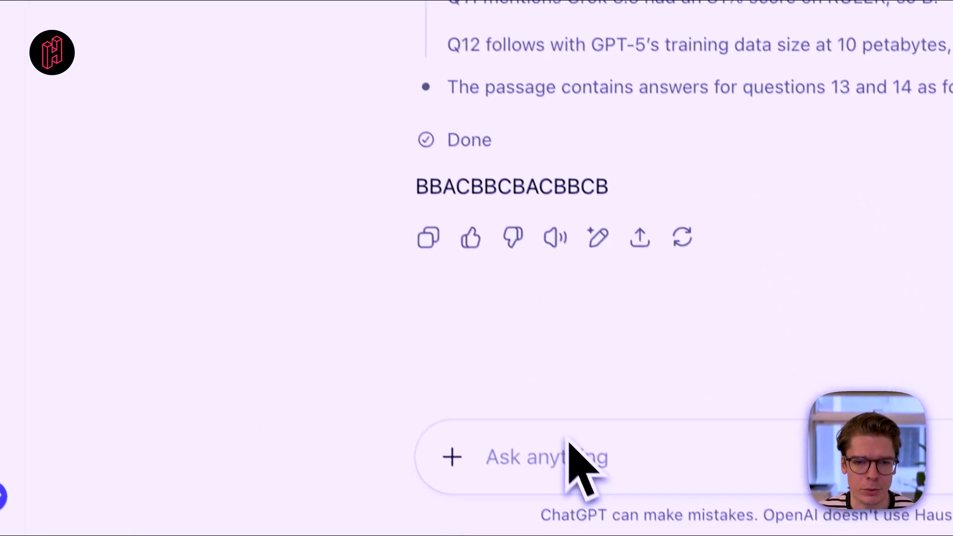
- Paste the correct sequence BBACBBCBACBBCB into the message box below GPT-5 Thinking's reply
click(683, 492)
text(B B A C B B C B A C B B C B)
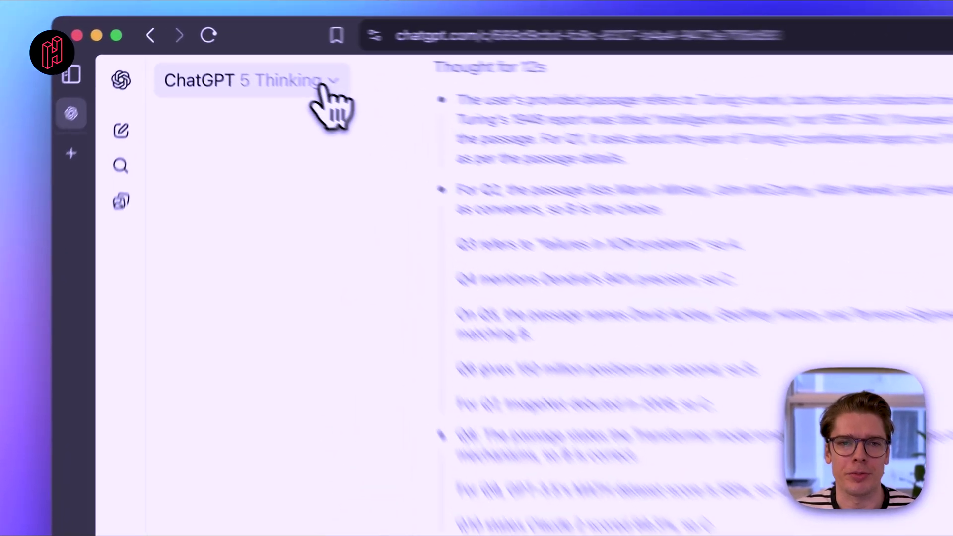
- Switch the model to GPT-5 Fast and turn on a temporary chat without memory
click(321, 89)
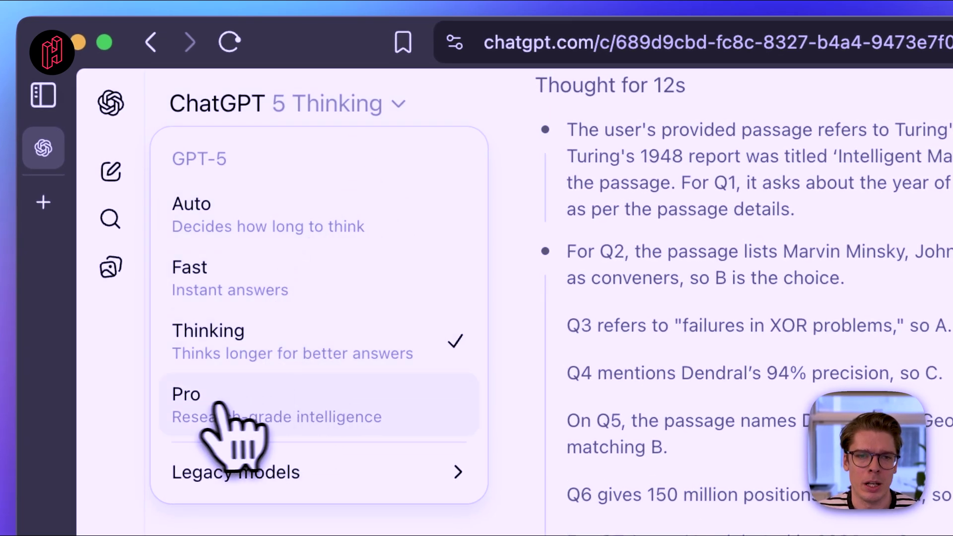
click(257, 290)
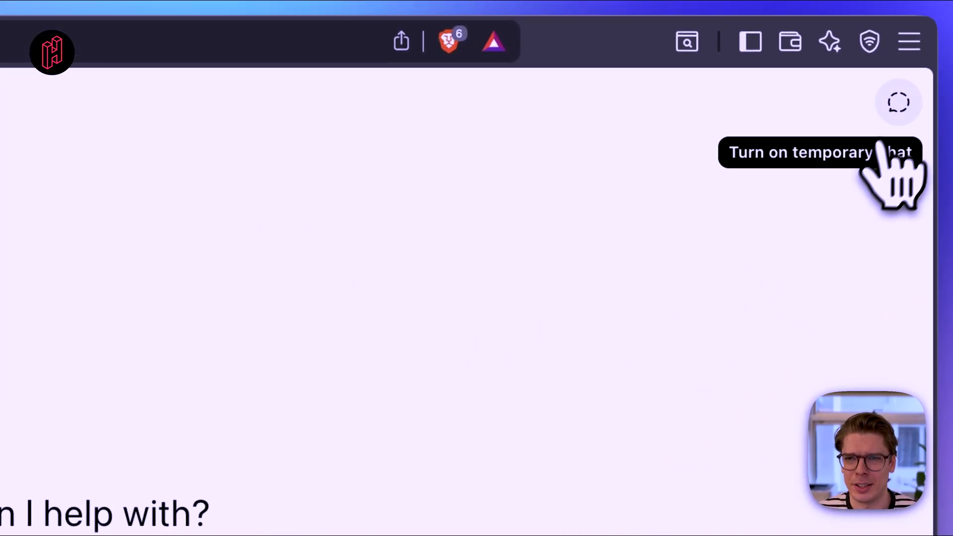
click(897, 110)
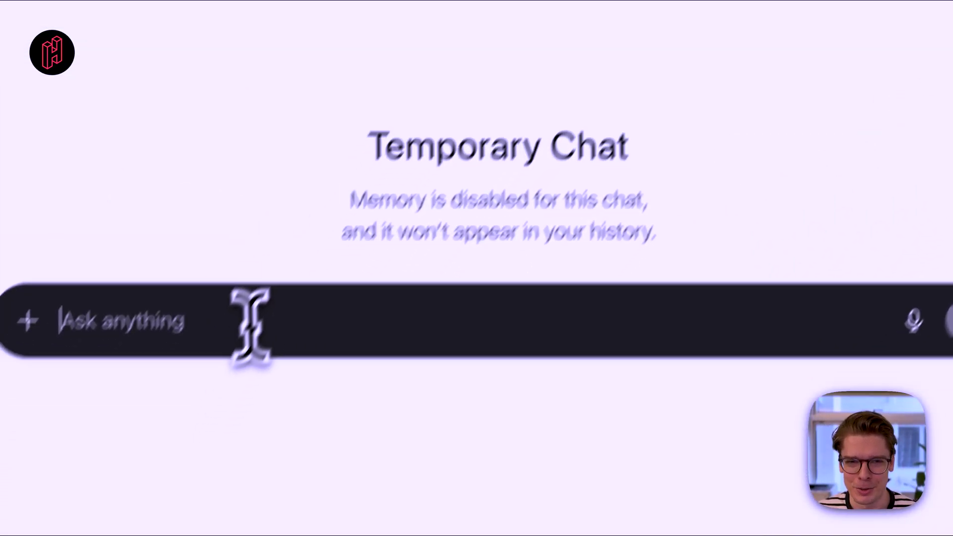
- Paste the AI-history passage and quiz and send it to GPT-5 Fast
key(ctrl+v)
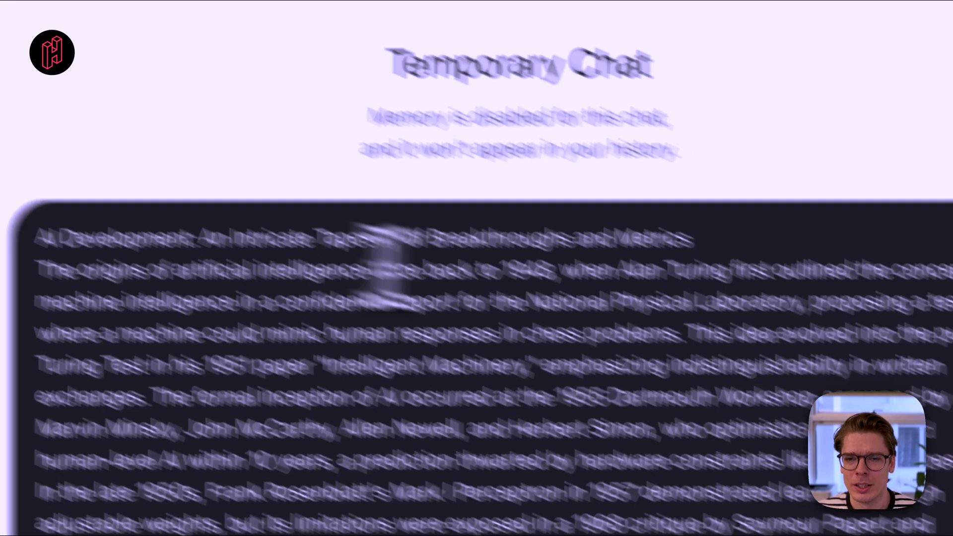
scroll(302, 256, down, 15)
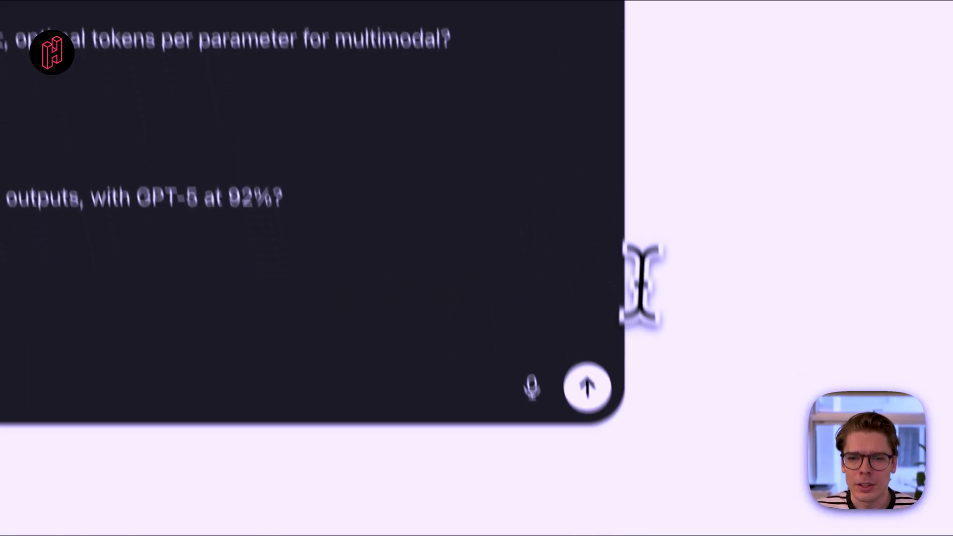
click(609, 490)
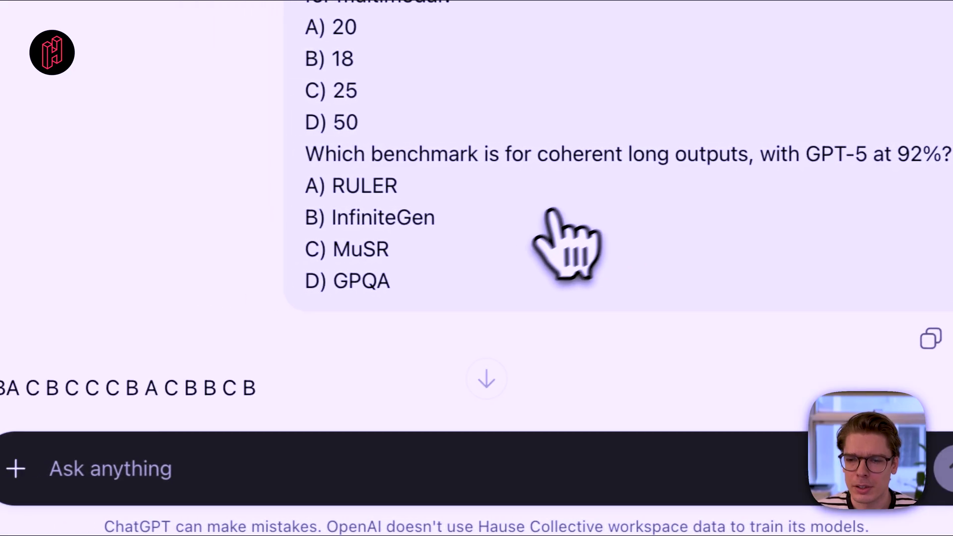
- Paste the correct sequence BBACBBCBACBBCB below Fast's reply BBACBCCCBACBBCB to compare them
scroll(564, 245, down, 4)
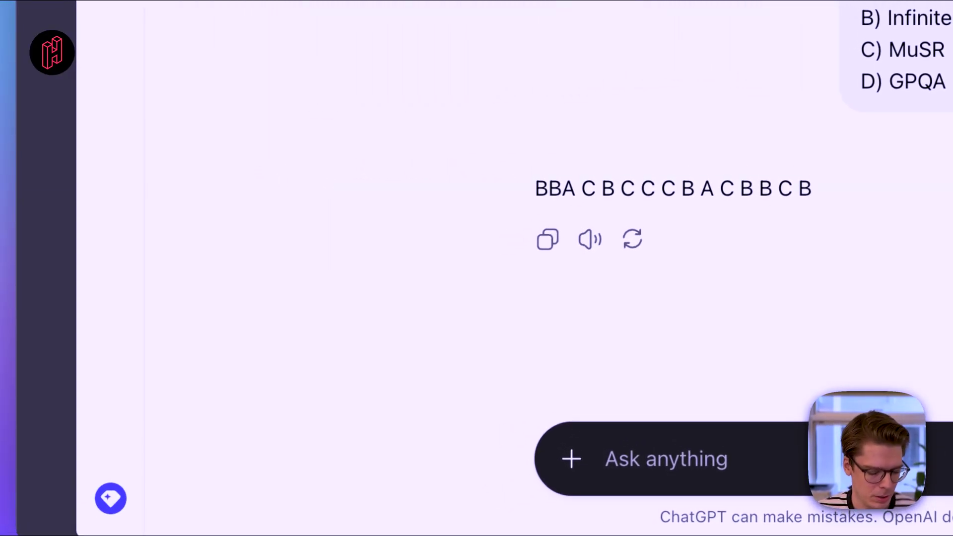
click(491, 436)
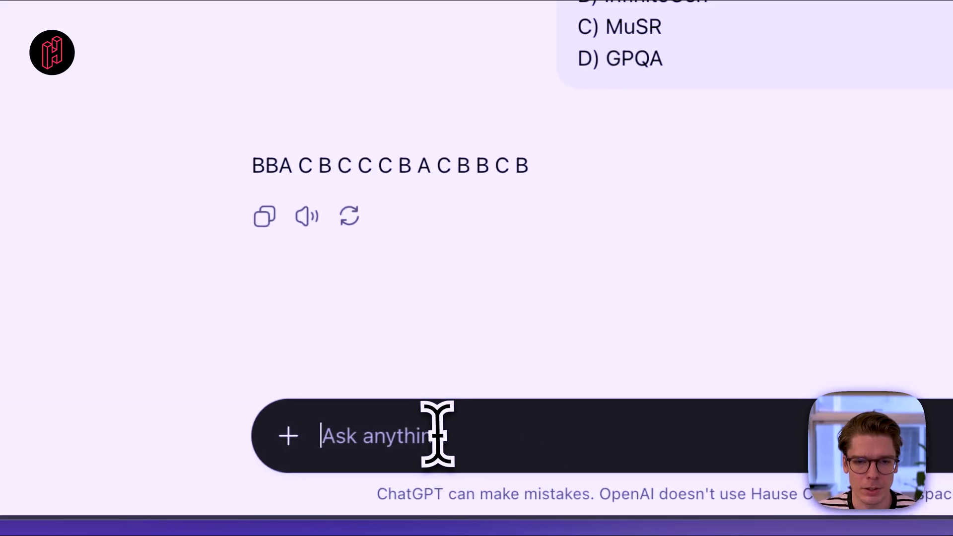
text(B B A C B B C B A C B B C B)
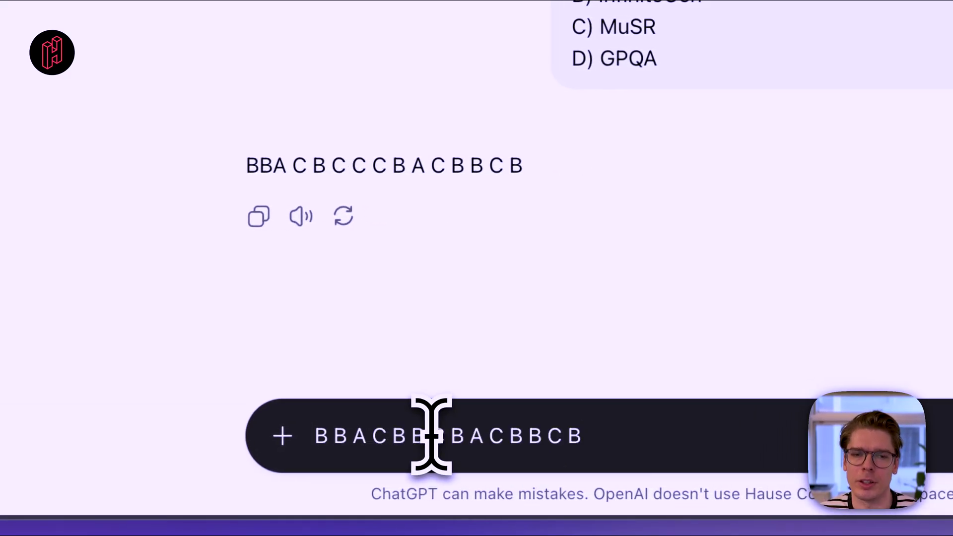
click(330, 437)
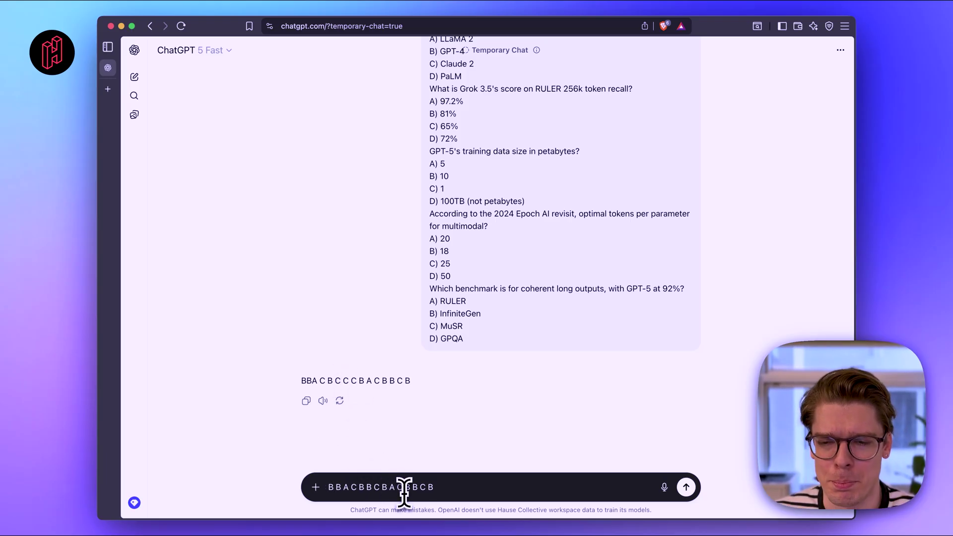
- Return the cursor to the sequence start and bring up the GPT-5 model modes list
key(super+Left)
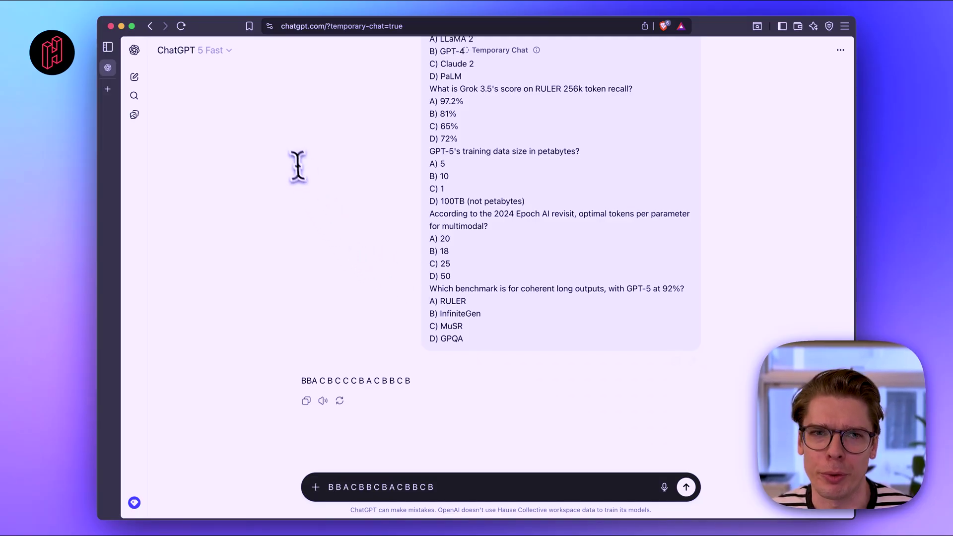
click(214, 51)
mouse_move(243, 169)
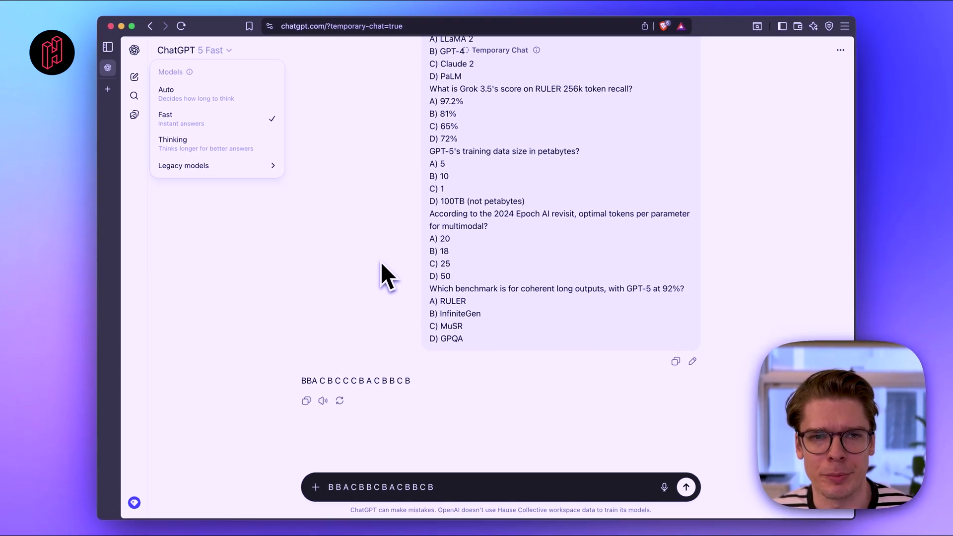
mouse_move(254, 171)
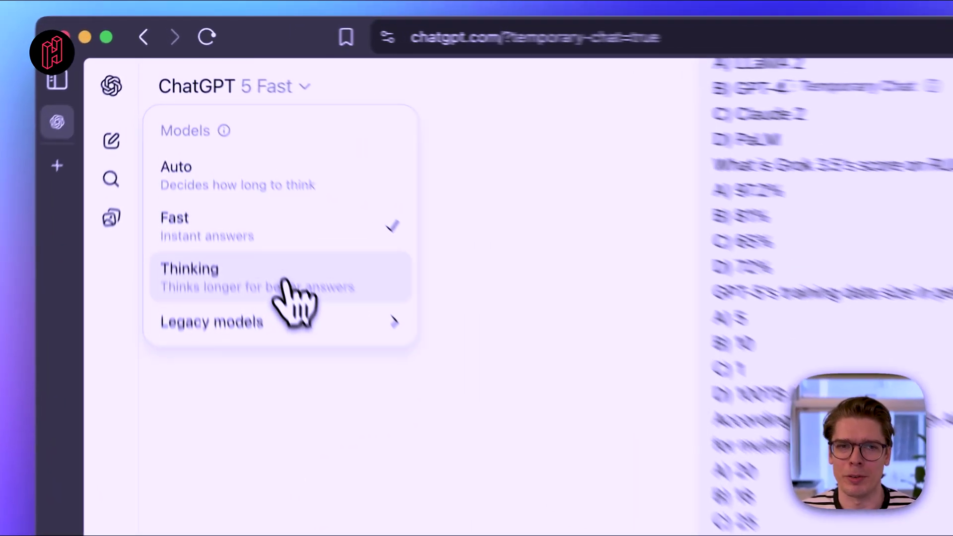
- Select GPT-5 Thinking, which opens a fresh empty temporary chat
click(213, 143)
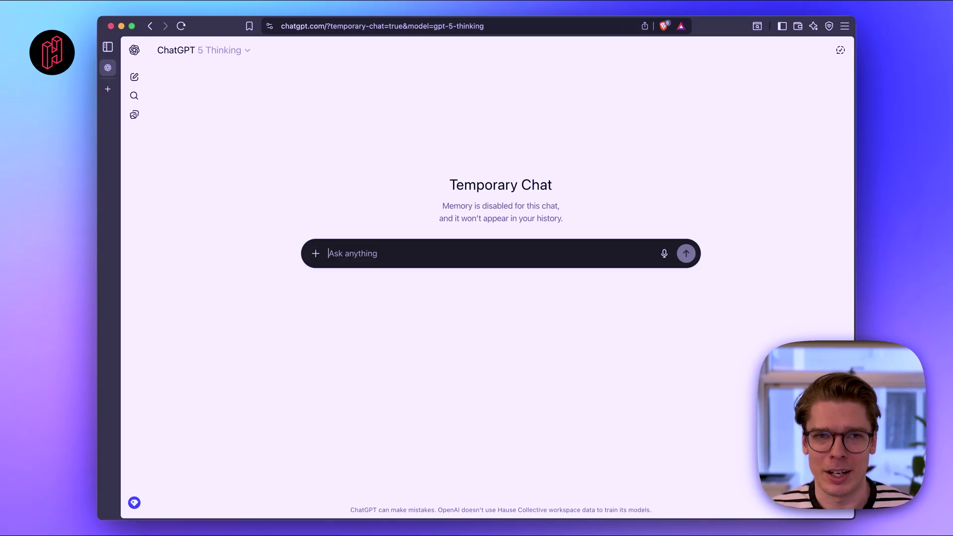
- Confirm Thinking is the active mode in the model list, then dismiss the list
click(243, 50)
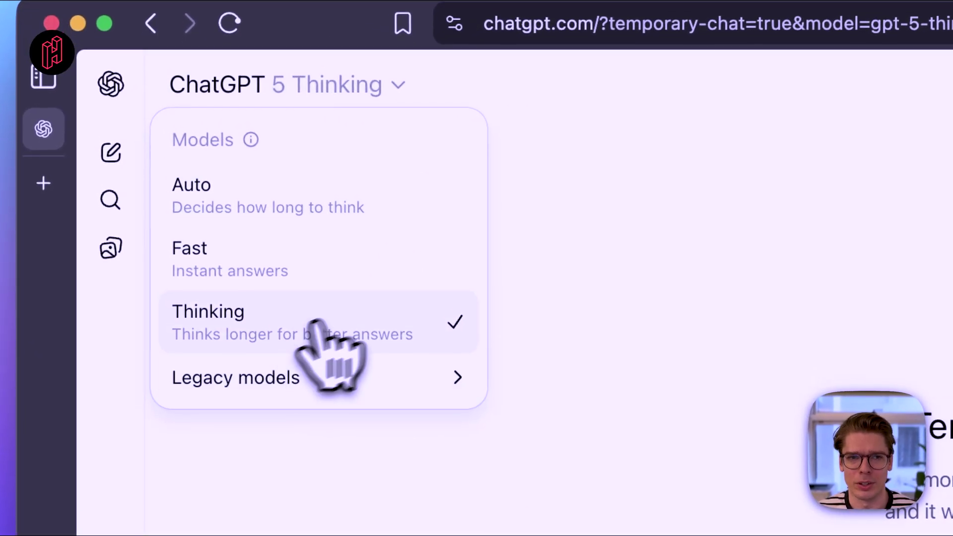
click(341, 466)
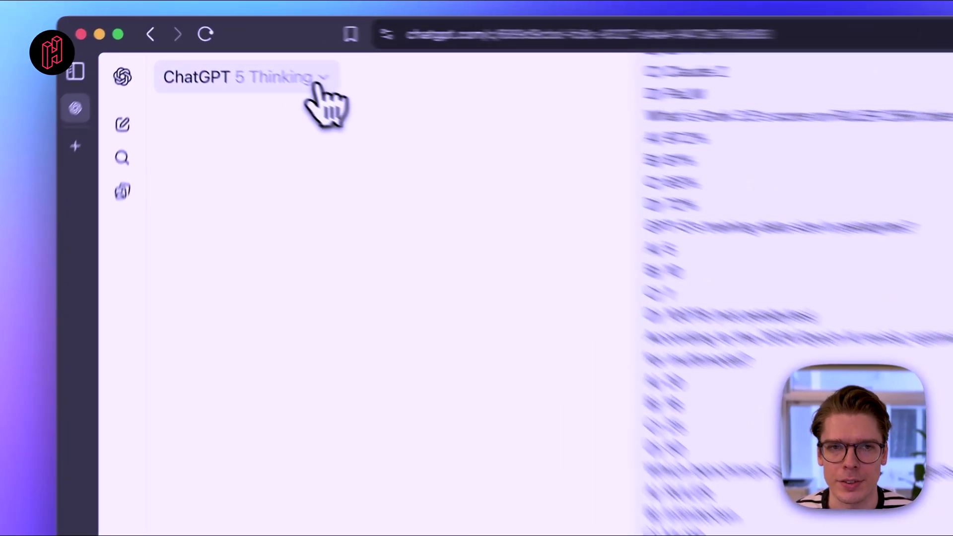
- Bring up the GPT-5 mode list from the '5 Thinking' selector
click(238, 52)
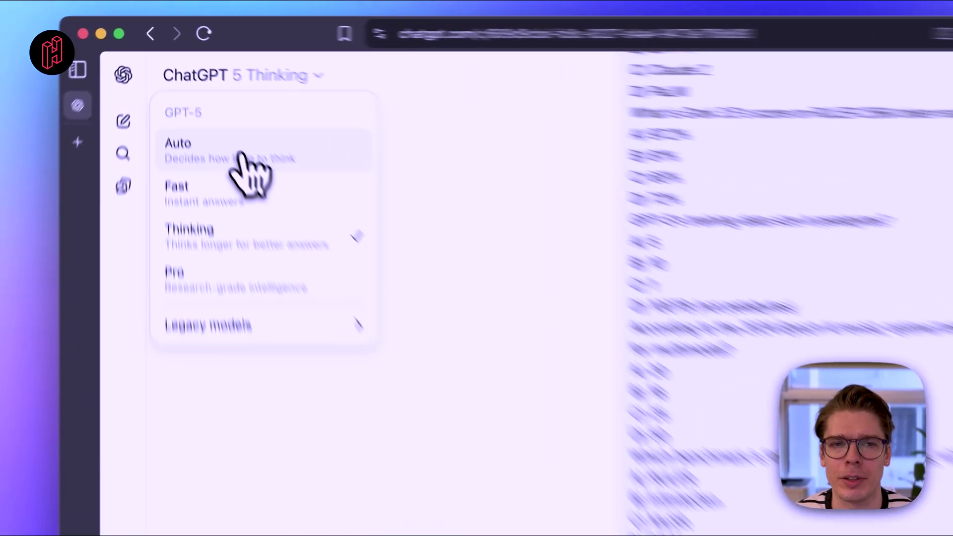
- Select GPT-5 Auto, start a new chat, and send the quiz article
click(205, 100)
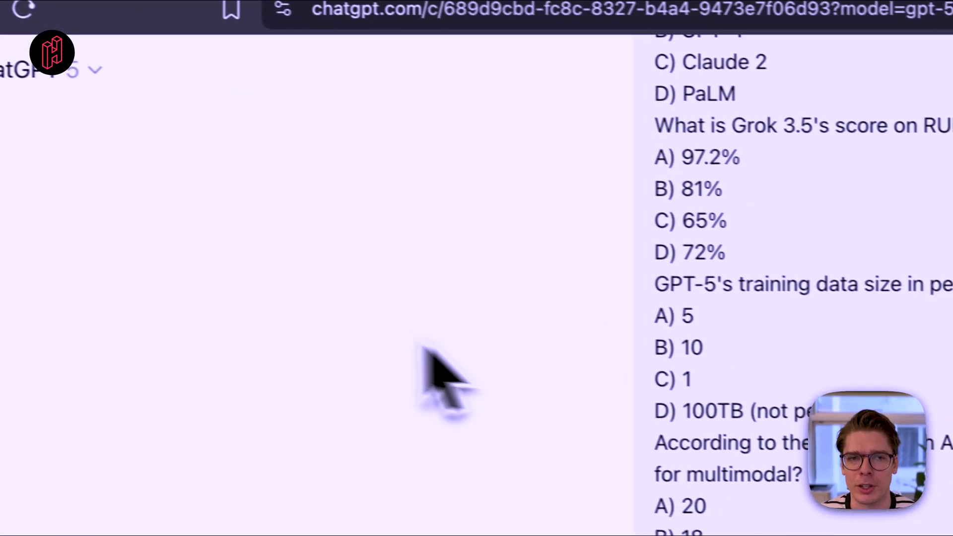
click(110, 169)
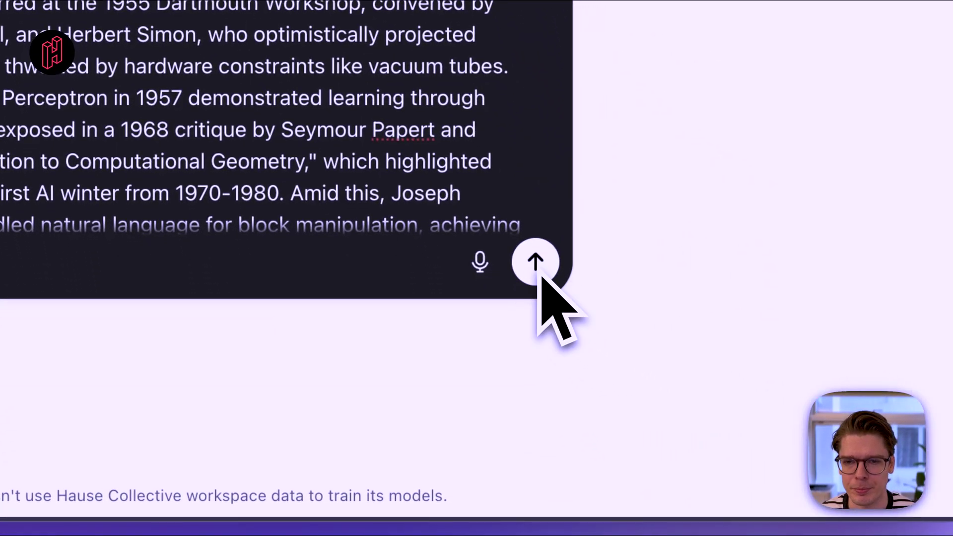
click(541, 276)
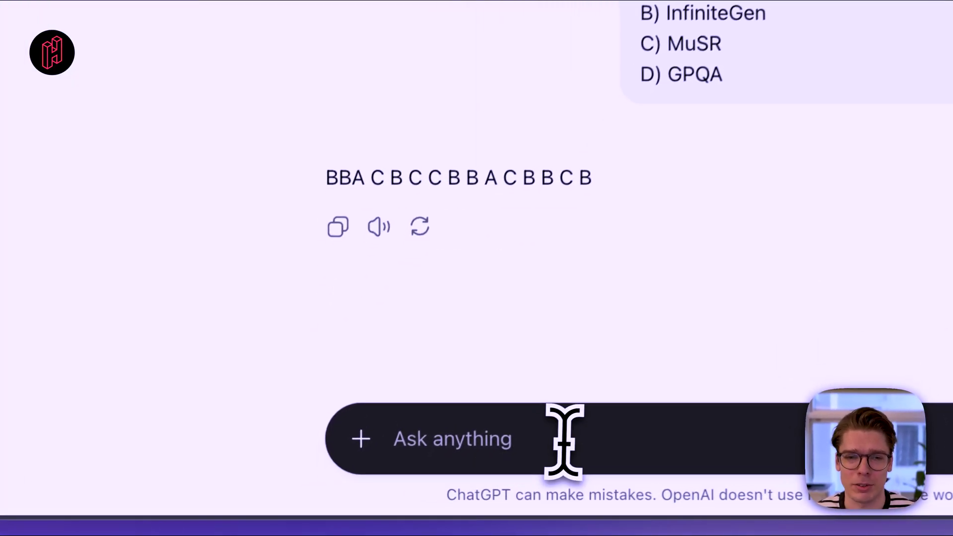
- Paste the correct sequence beneath Auto's reply BBACBCCBBACBBCB and check the active mode
click(564, 440)
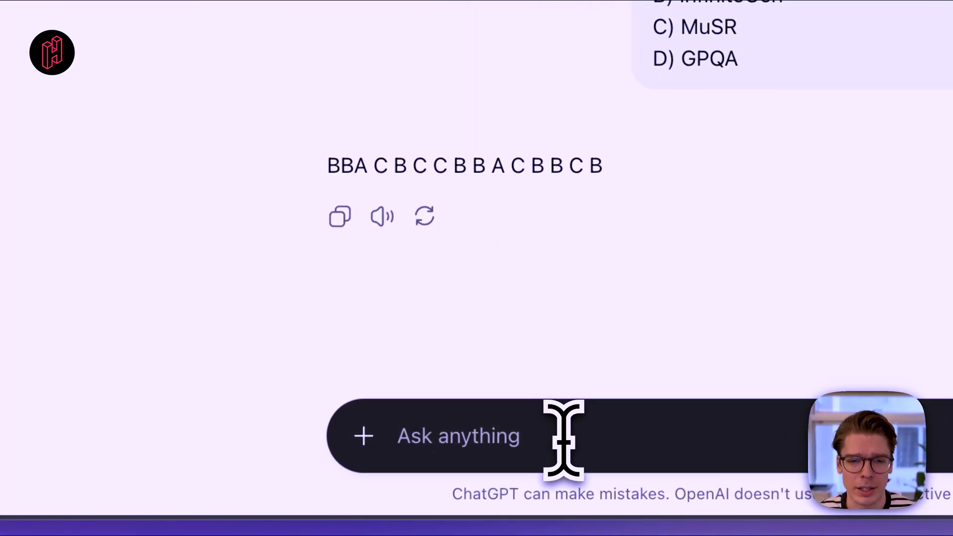
text(B B A C B B C B A C B B C B)
scroll(493, 229, up, 1)
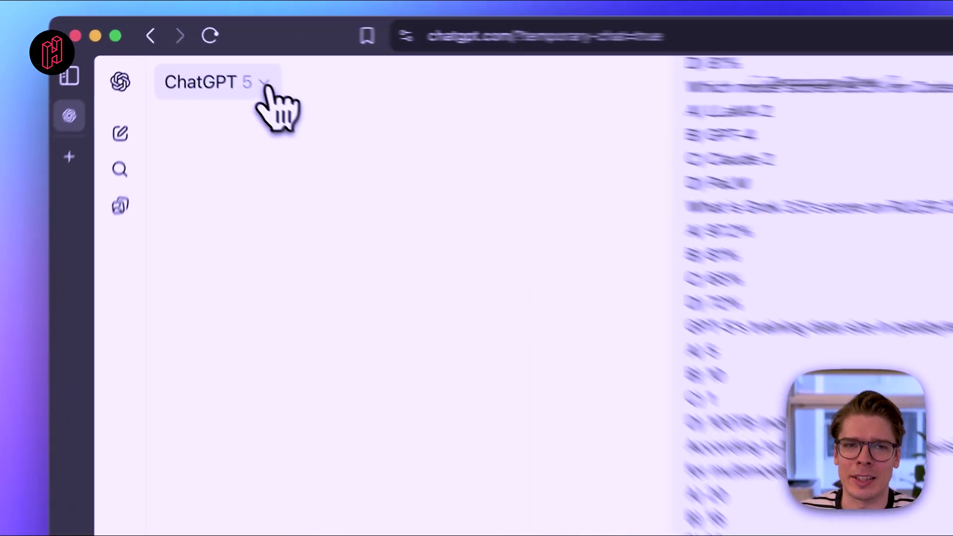
click(180, 50)
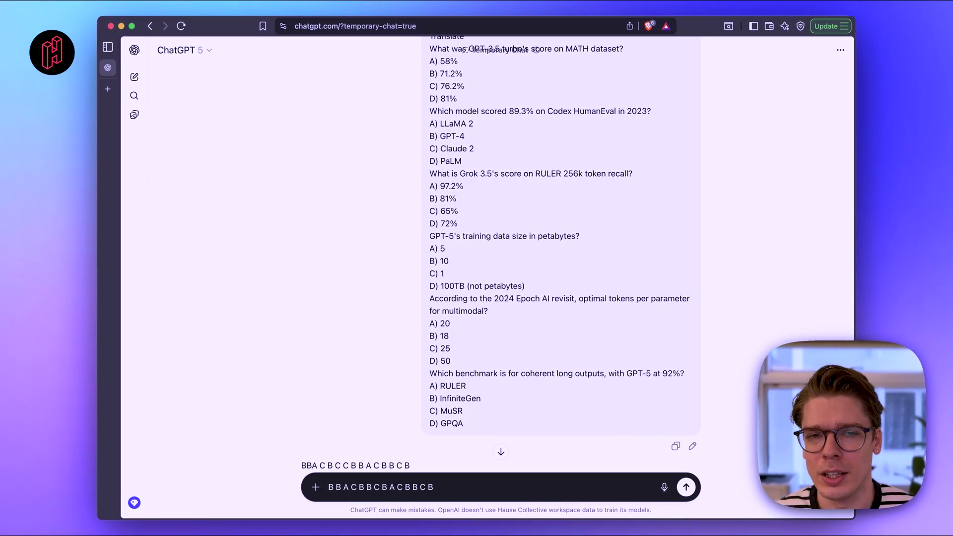
scroll(499, 254, up, 7)
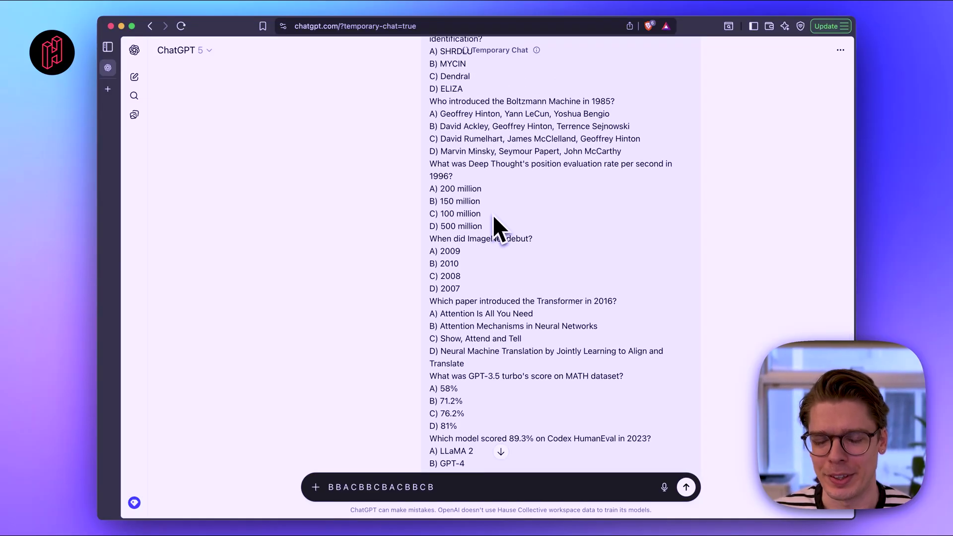
scroll(472, 318, down, 8)
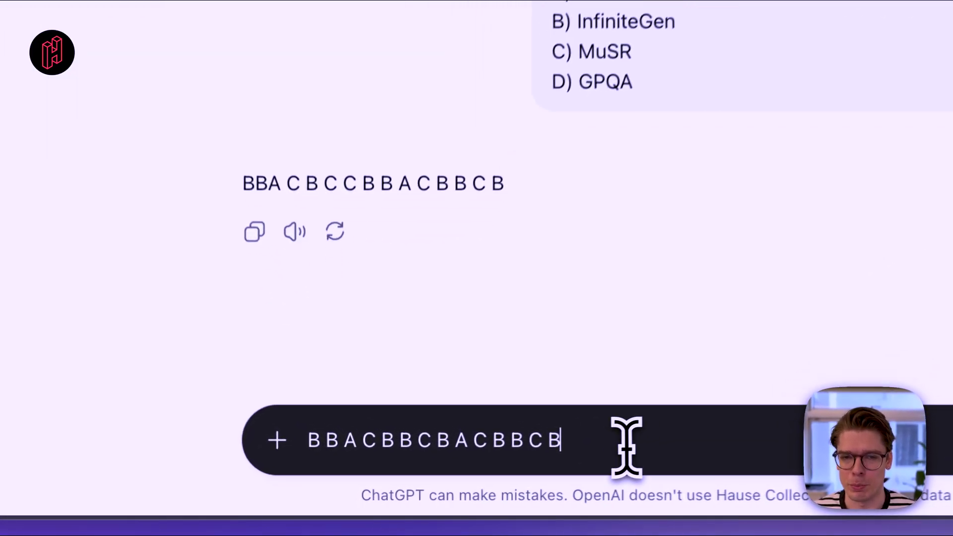
- Select and clear the pasted sequence, then confirm Auto is still the ticked mode
drag(460, 488, 320, 480)
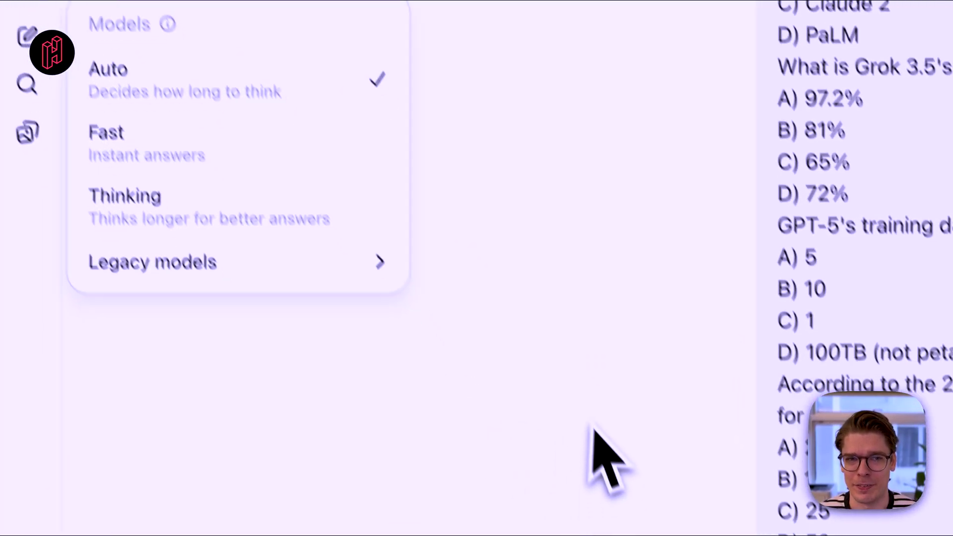
click(593, 431)
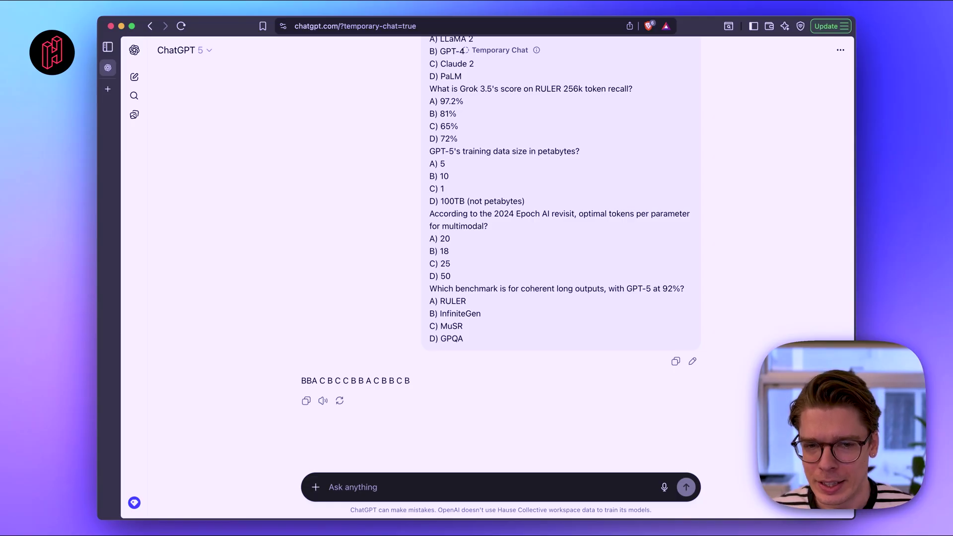
click(205, 51)
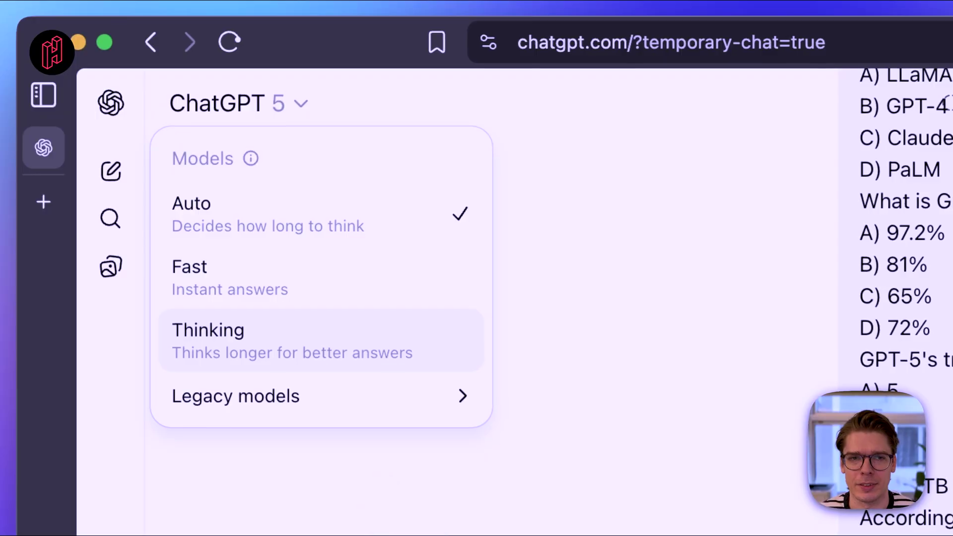
click(209, 331)
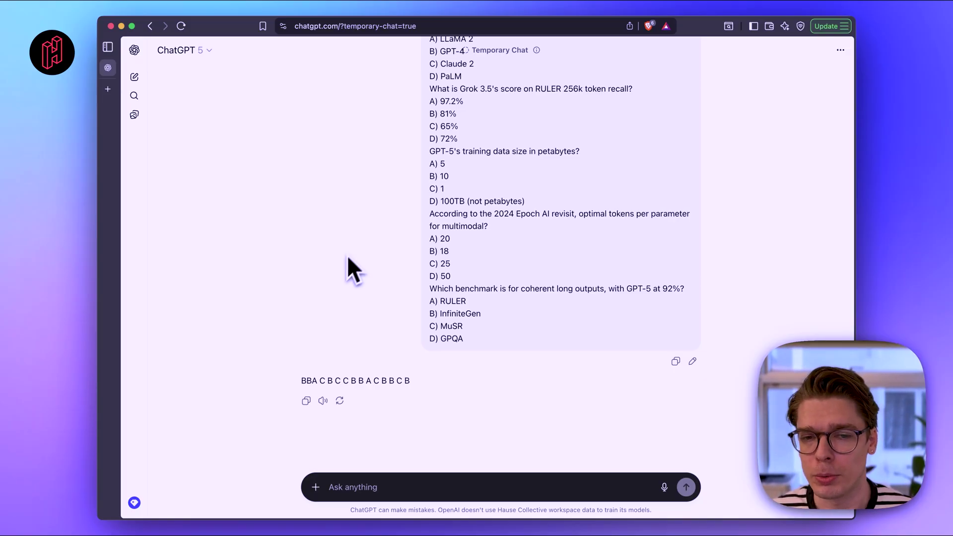
scroll(322, 303, up, 15)
scroll(321, 300, up, 10)
scroll(560, 255, down, 20)
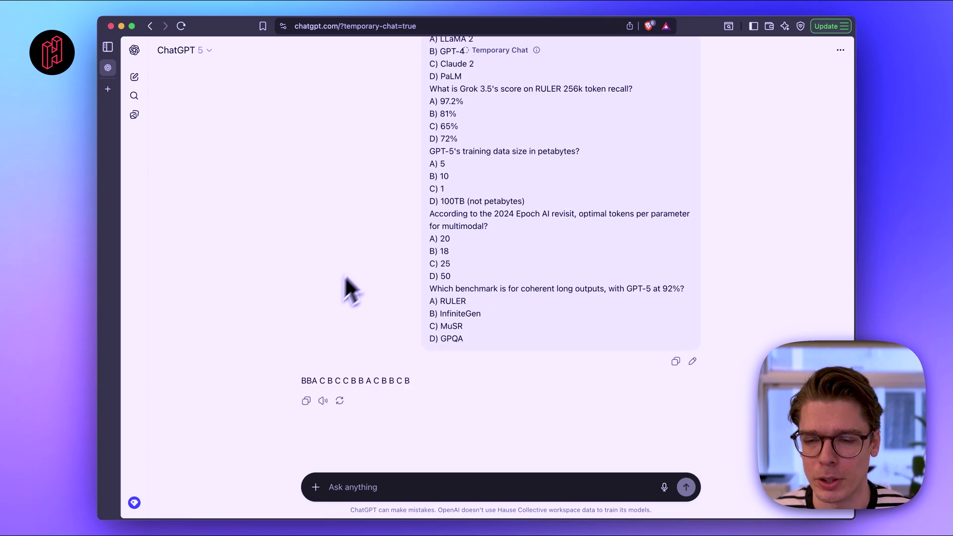